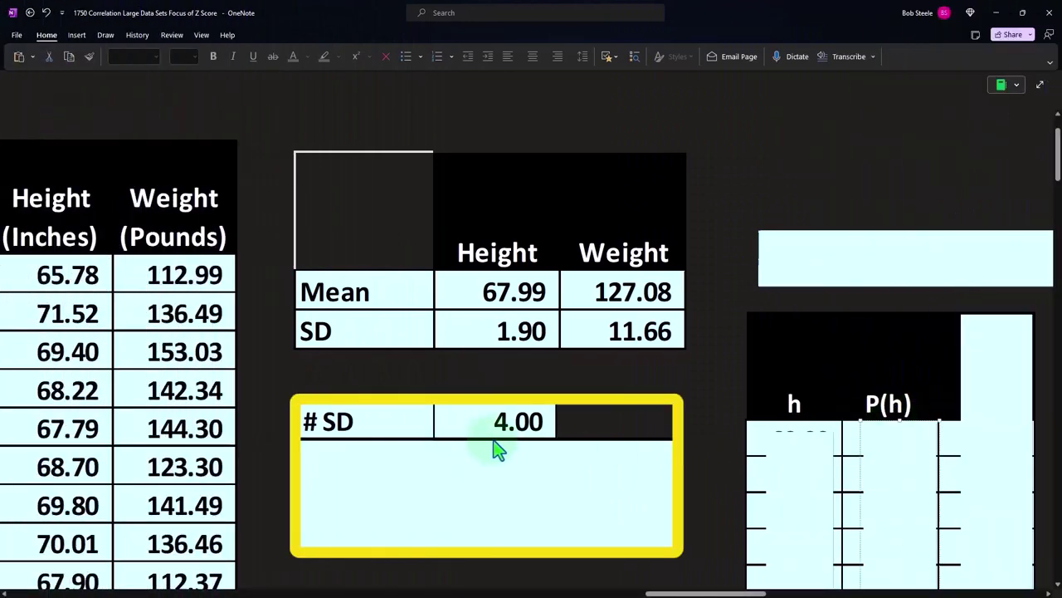
# Slide the cover below the # SD row downward and delete it to reveal the lower and upper H and W limits.
pyautogui.click(481, 462)
pyautogui.moveTo(487, 442); pyautogui.dragTo(493, 519)
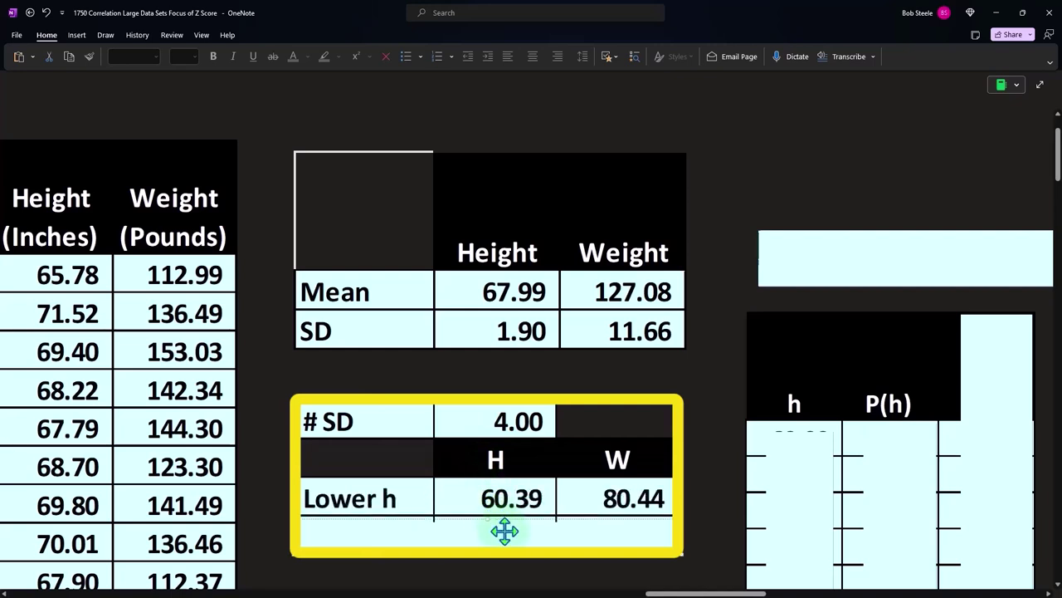
pyautogui.press('Delete')
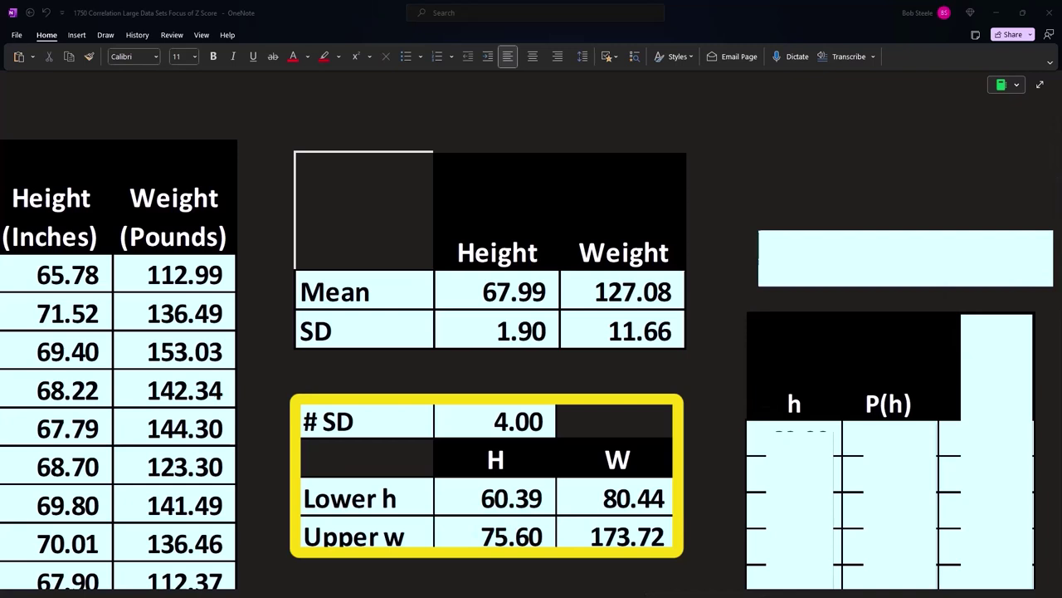
# Switch to the calculator, clear it, and check the lower height limit by multiplying 1.9 by 4 and subtracting 67.99.
pyautogui.moveTo(1061, 398); pyautogui.dragTo(783, 357)
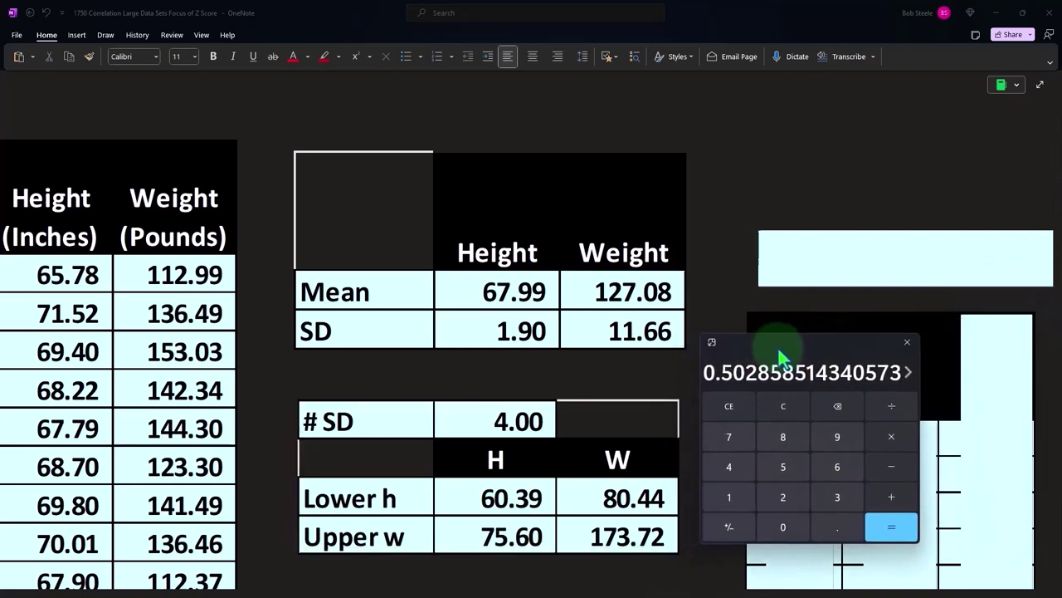
pyautogui.click(784, 406)
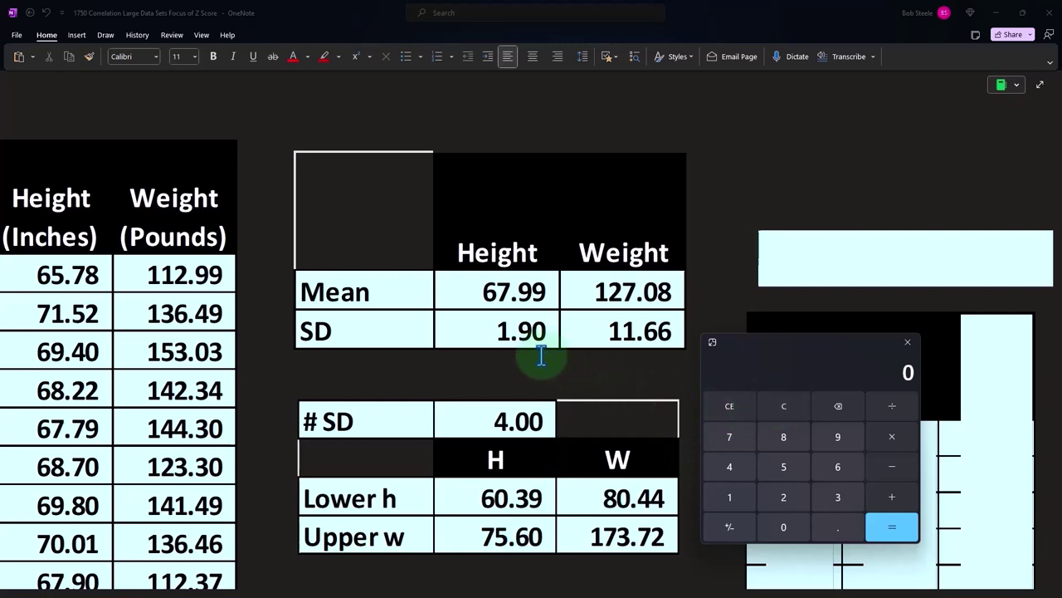
pyautogui.write('1.9*4')
pyautogui.press('Return')
pyautogui.write('67.99')
pyautogui.press('Return')
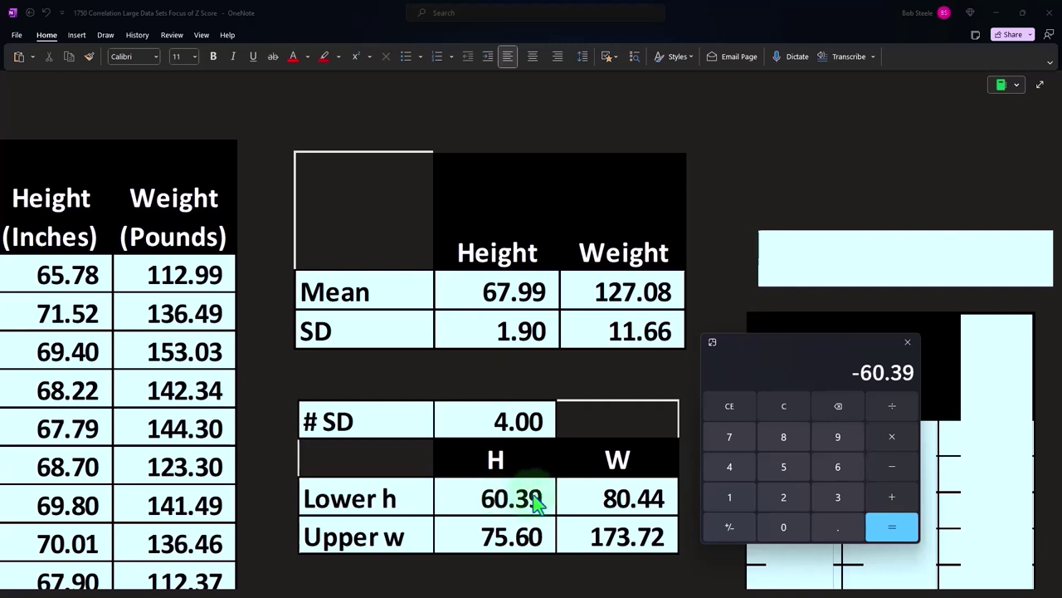
# Clear the calculator and check the upper height limit by multiplying 1.9 by 4 and adding 67.99.
pyautogui.click(783, 406)
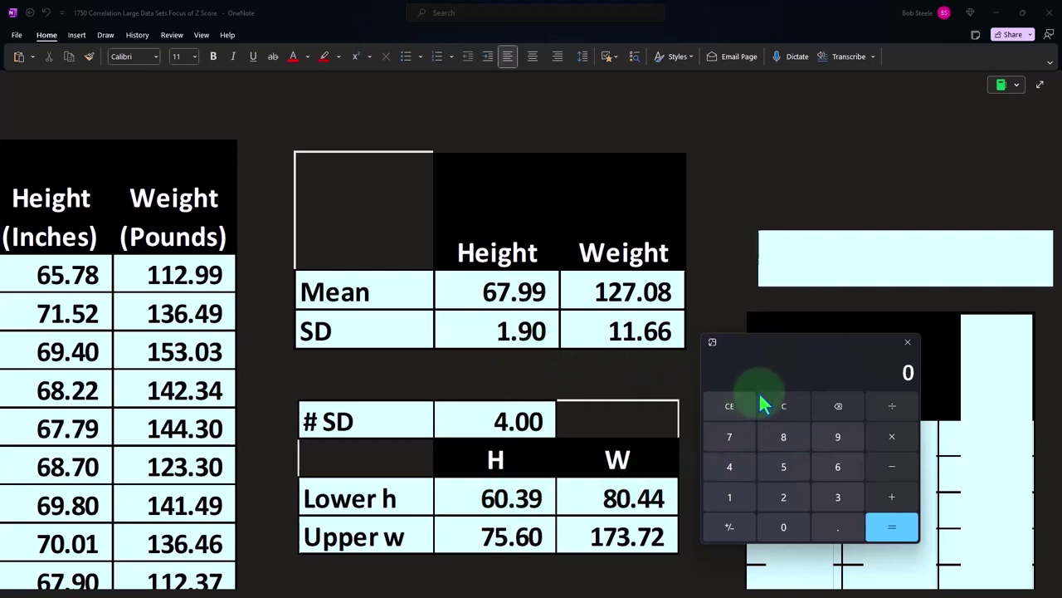
pyautogui.write('1.9*4')
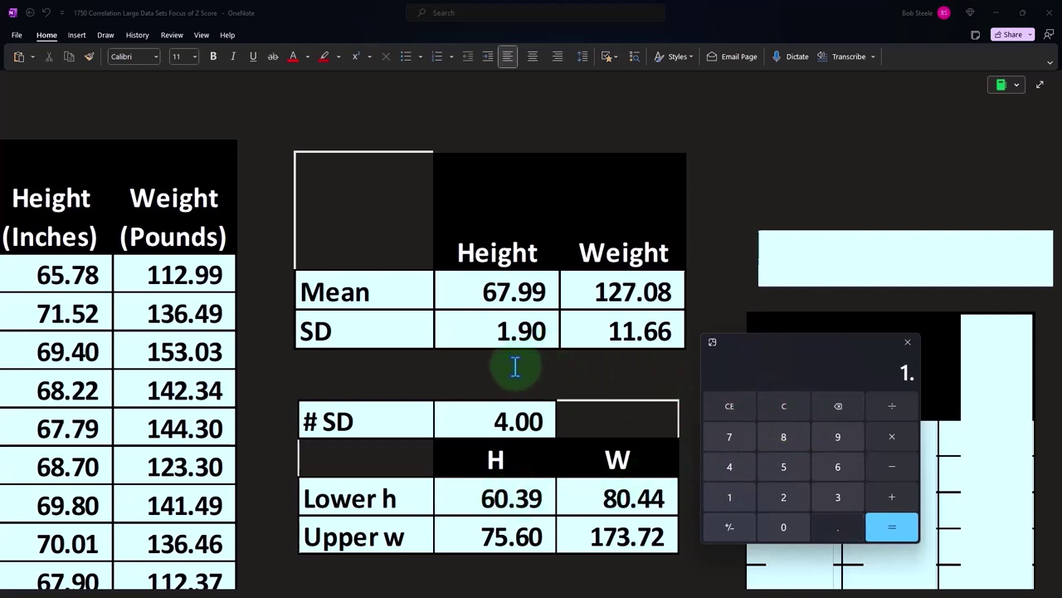
pyautogui.press('Return')
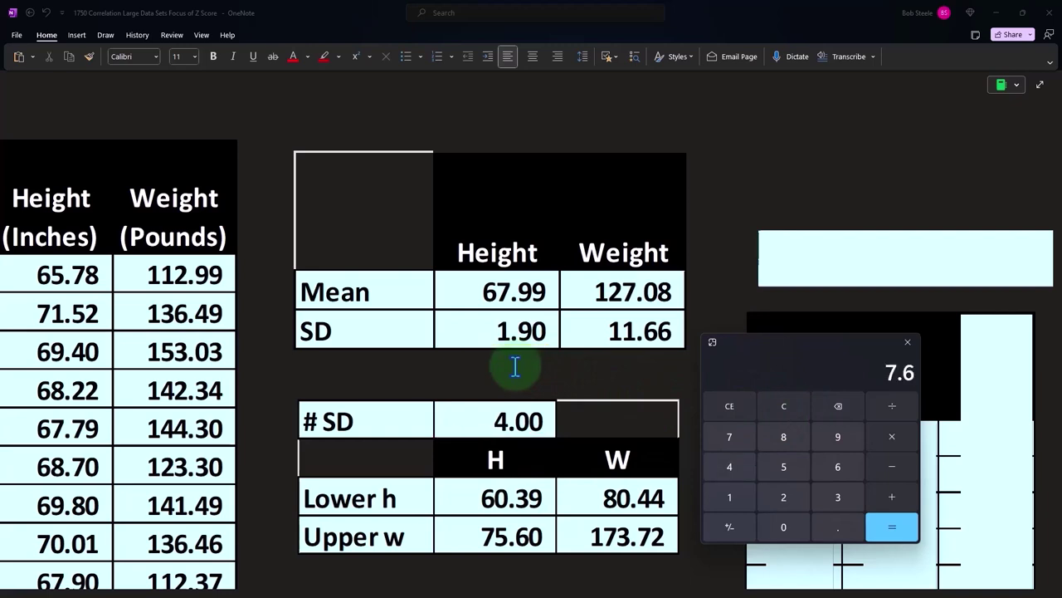
pyautogui.write('67')
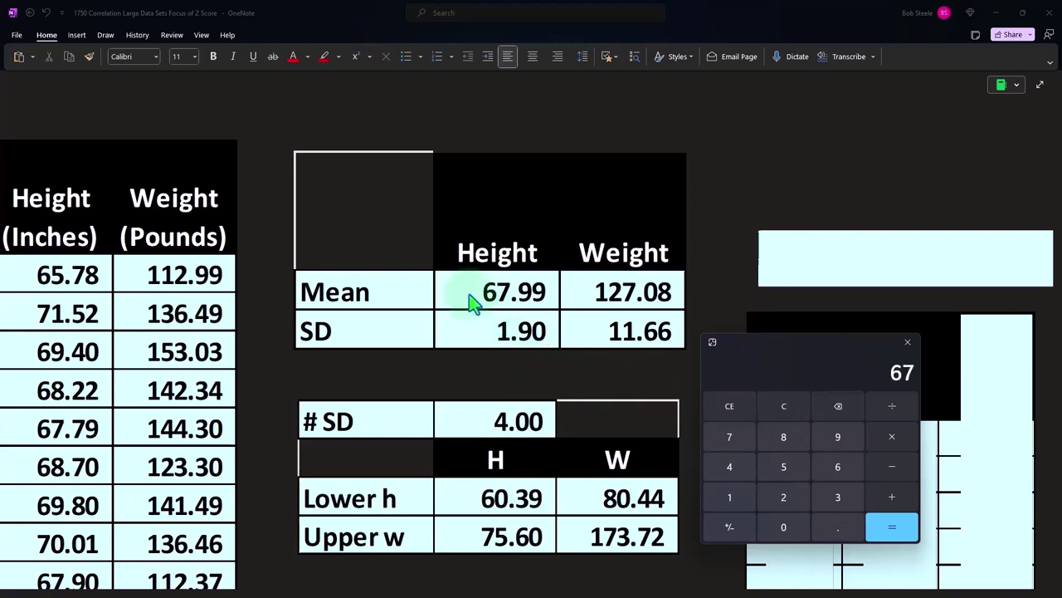
pyautogui.write('.99+7.6')
pyautogui.press('Return')
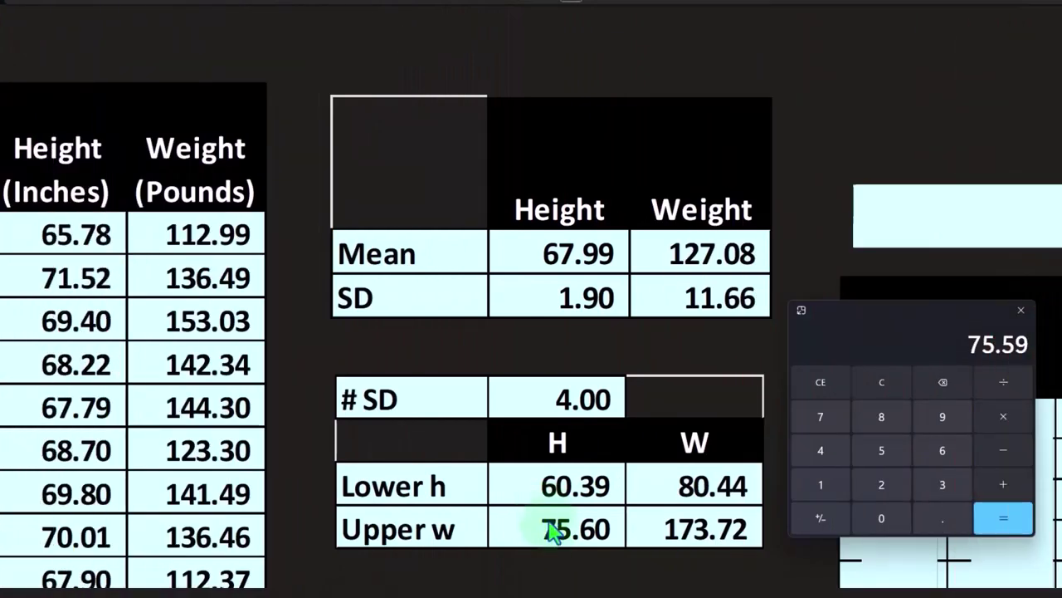
# Clear the calculator and check the lower weight limit by multiplying 11.66 by 4 and subtracting 127.08.
pyautogui.click(901, 378)
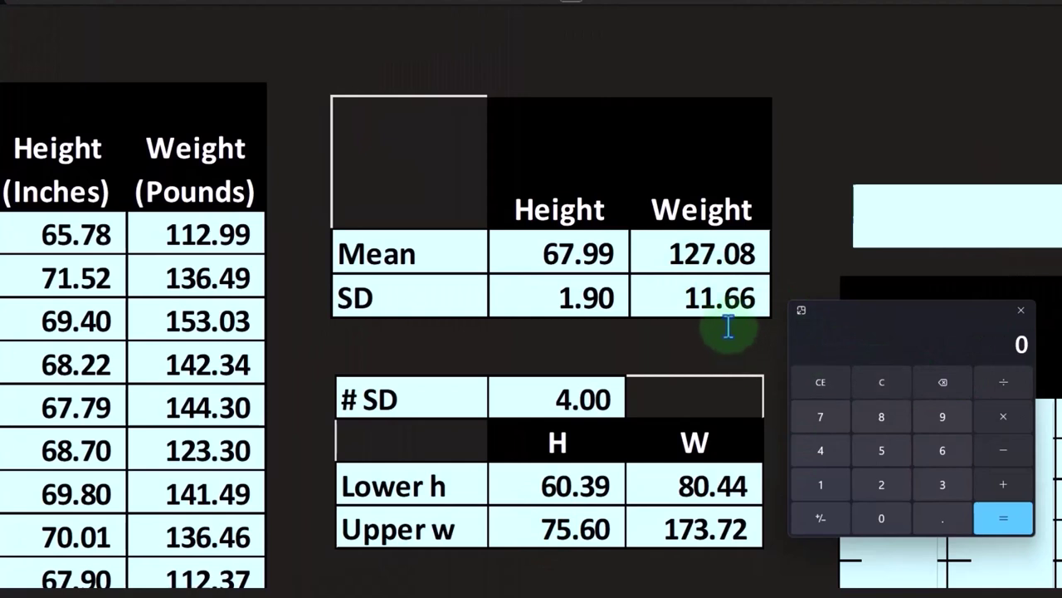
pyautogui.write('11.66')
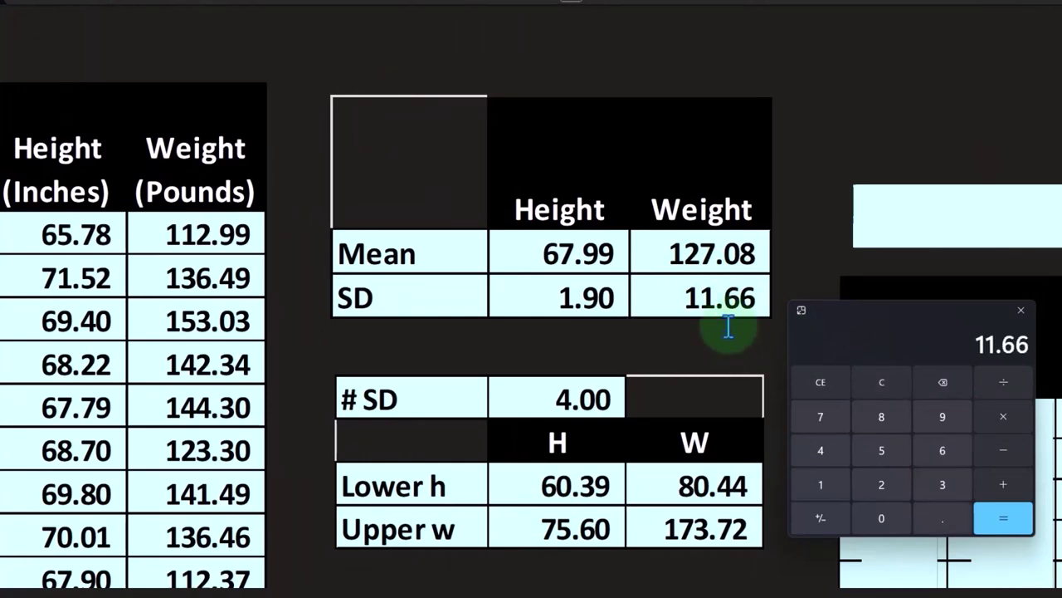
pyautogui.write('*4')
pyautogui.press('Return')
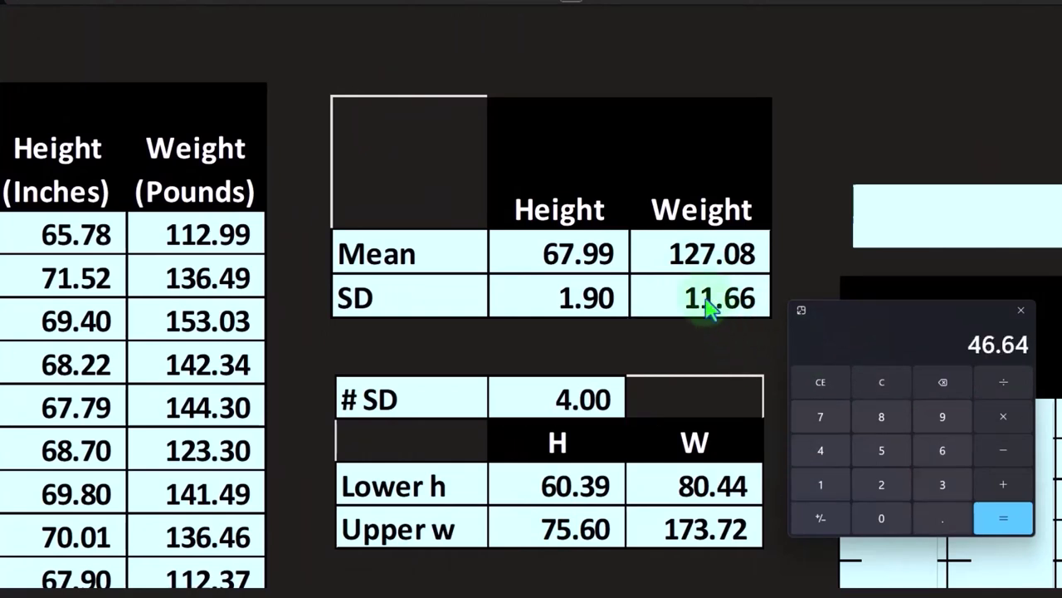
pyautogui.write('-127.08')
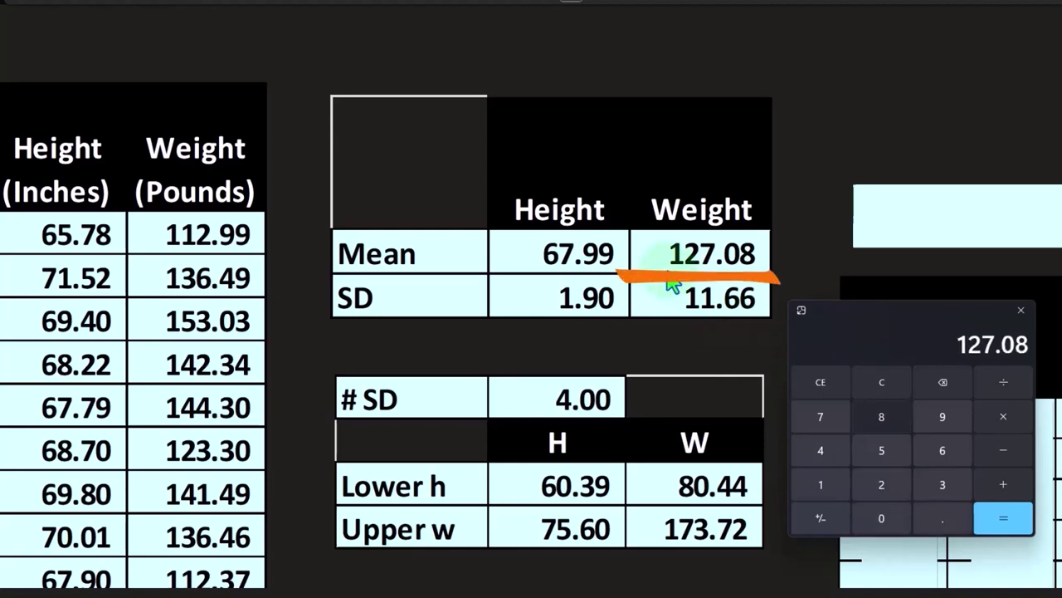
pyautogui.press('Return')
pyautogui.moveTo(619, 508); pyautogui.dragTo(780, 508)
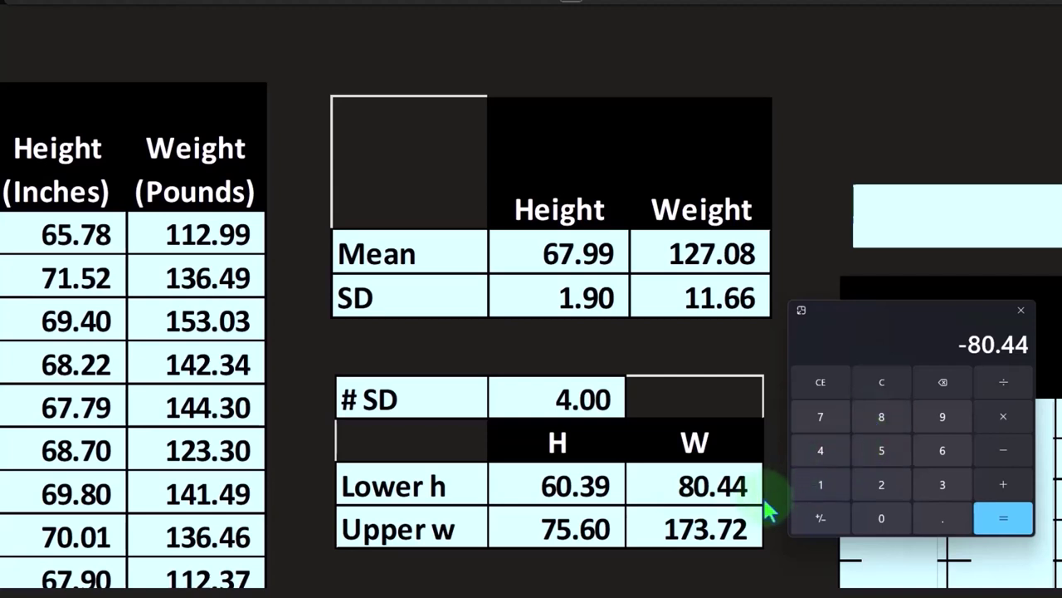
# Clear the calculator and check the upper weight limit by multiplying 11.66 by 4 and adding 127.08.
pyautogui.click(878, 384)
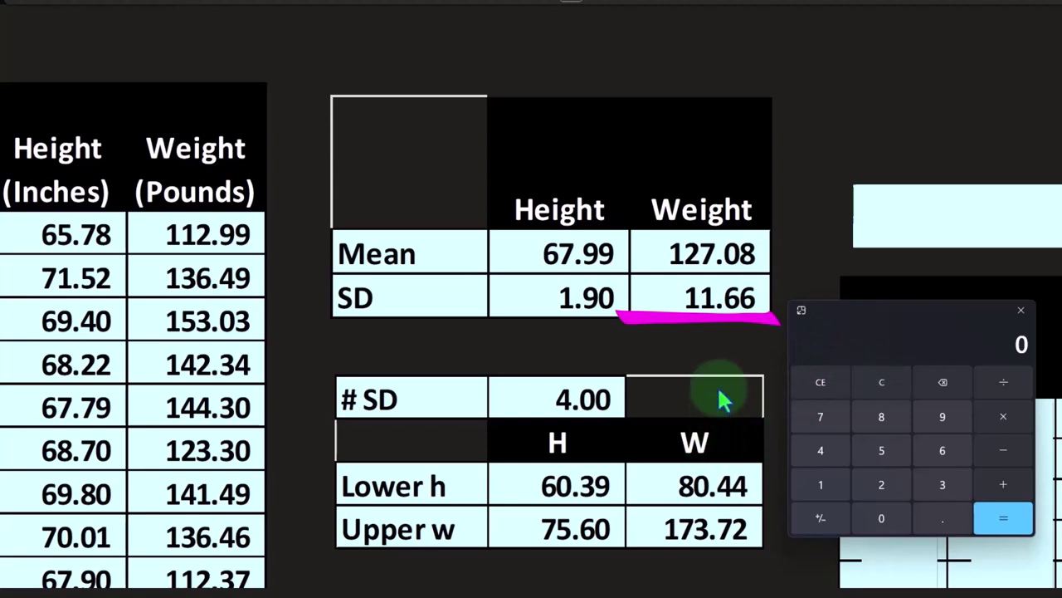
pyautogui.write('.66')
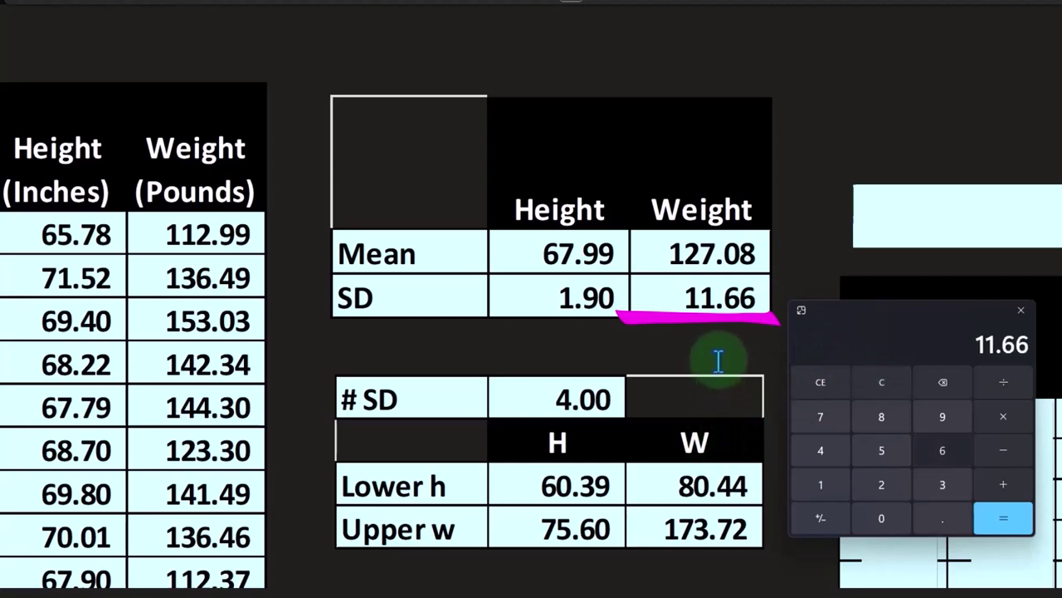
pyautogui.write('*4')
pyautogui.press('Return')
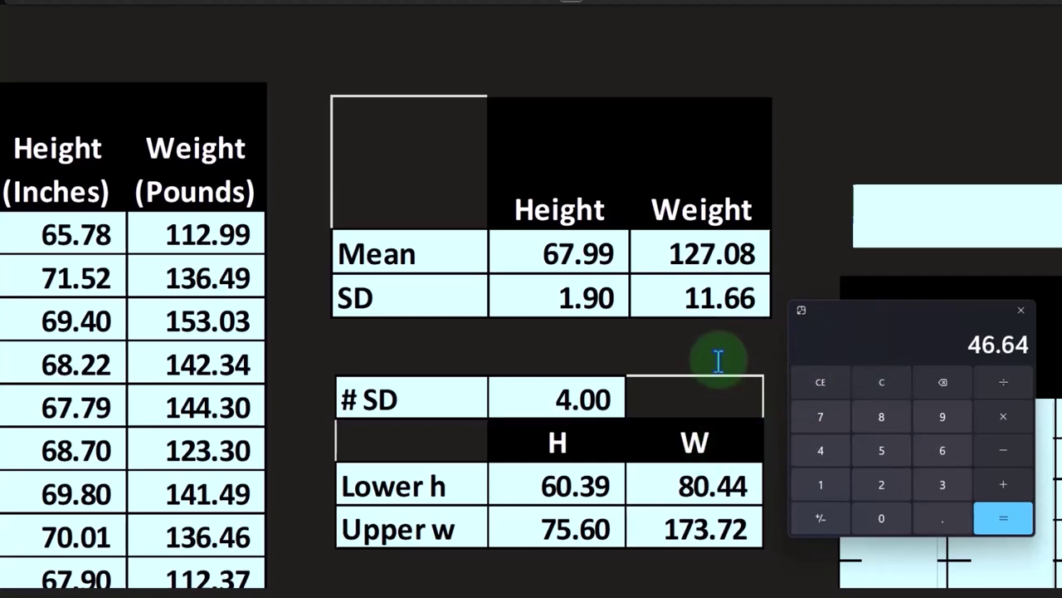
pyautogui.moveTo(617, 270); pyautogui.dragTo(778, 278)
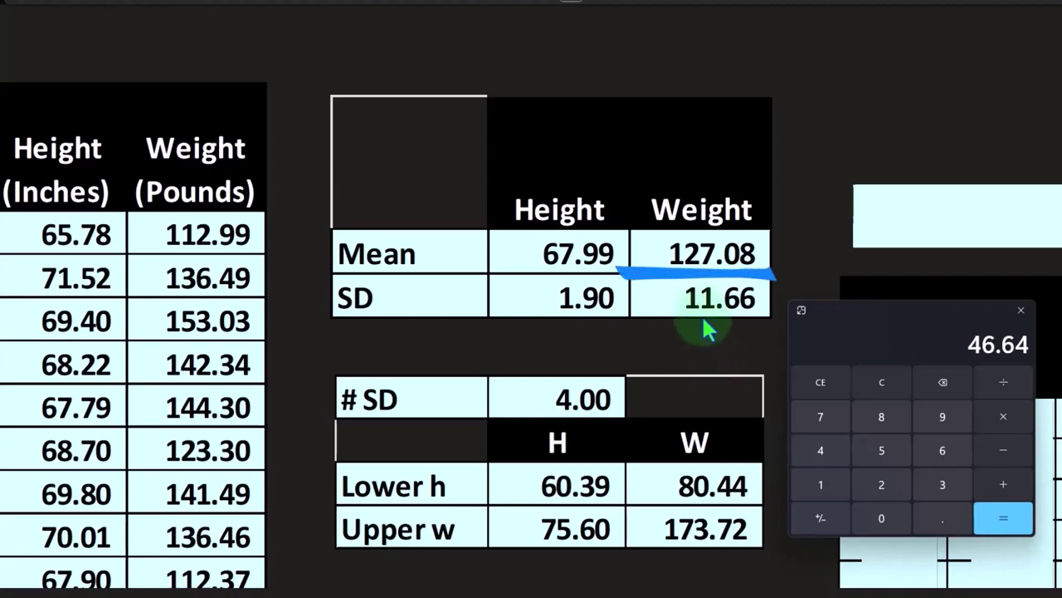
pyautogui.write('127.08')
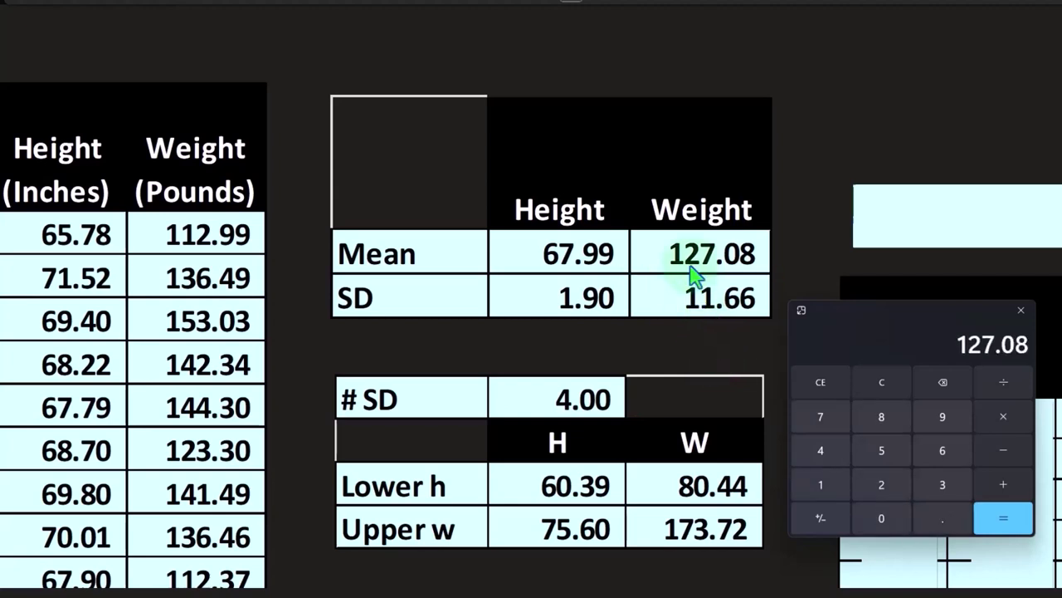
pyautogui.press('Return')
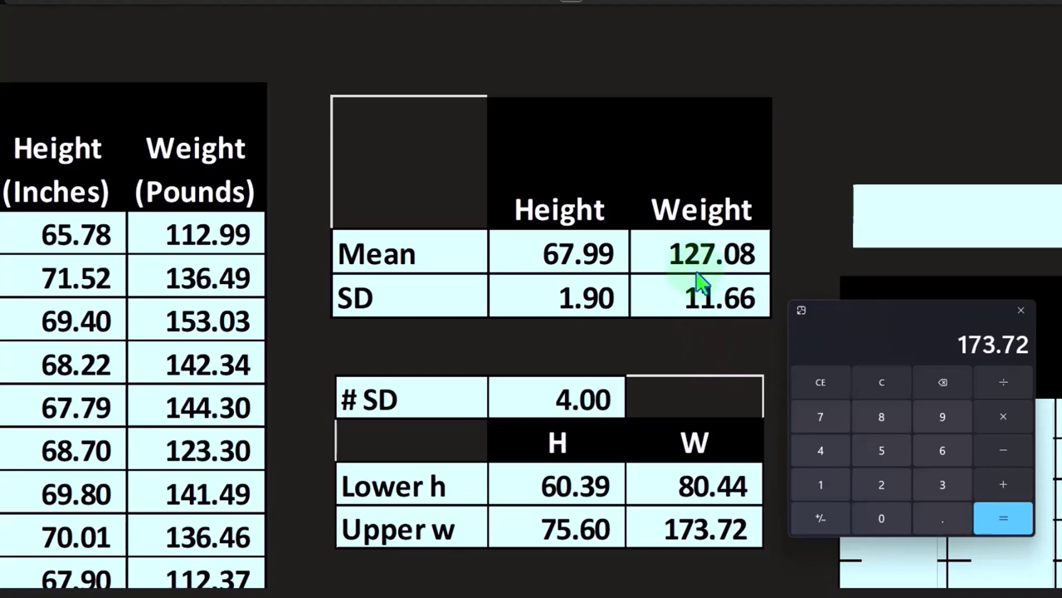
pyautogui.moveTo(617, 544); pyautogui.dragTo(778, 549)
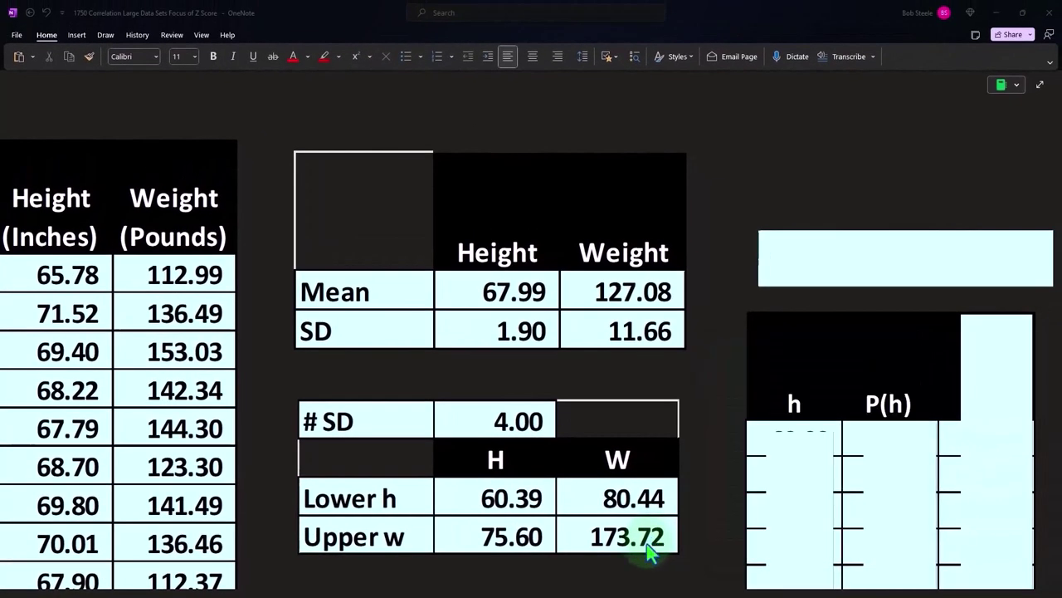
# Return to the OneNote page and remove the cover hiding the NORM.DIST formula above the h and P(h) table.
pyautogui.click(268, 488)
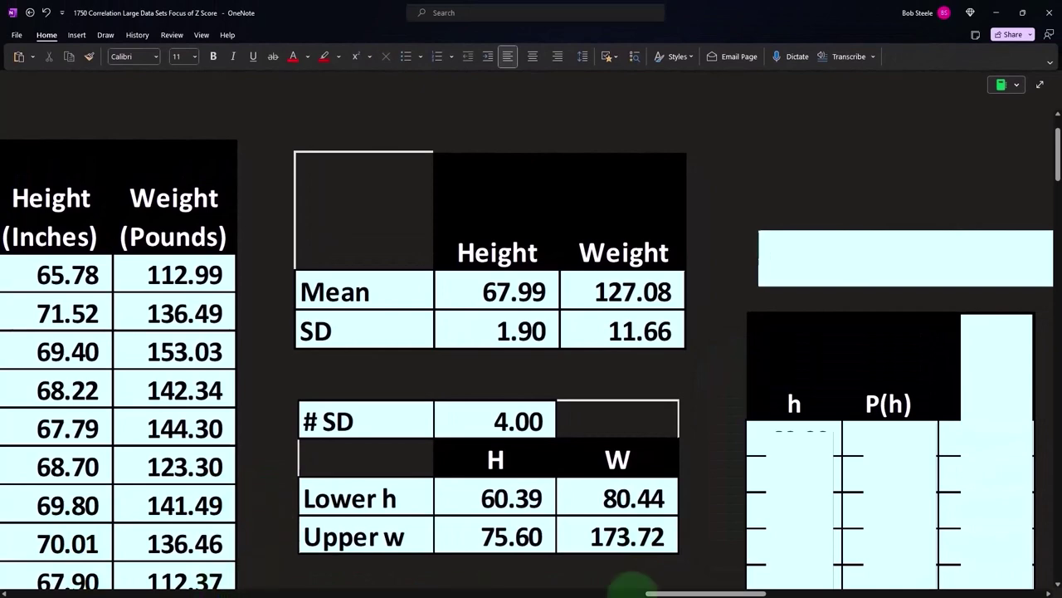
pyautogui.moveTo(688, 593); pyautogui.dragTo(741, 593)
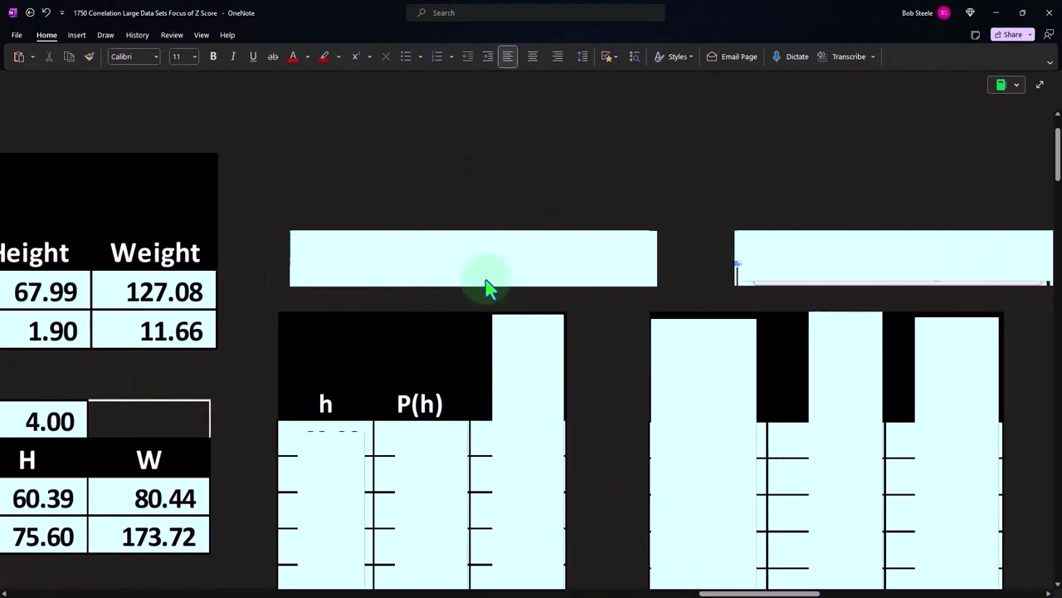
pyautogui.click(487, 263)
pyautogui.click(517, 390)
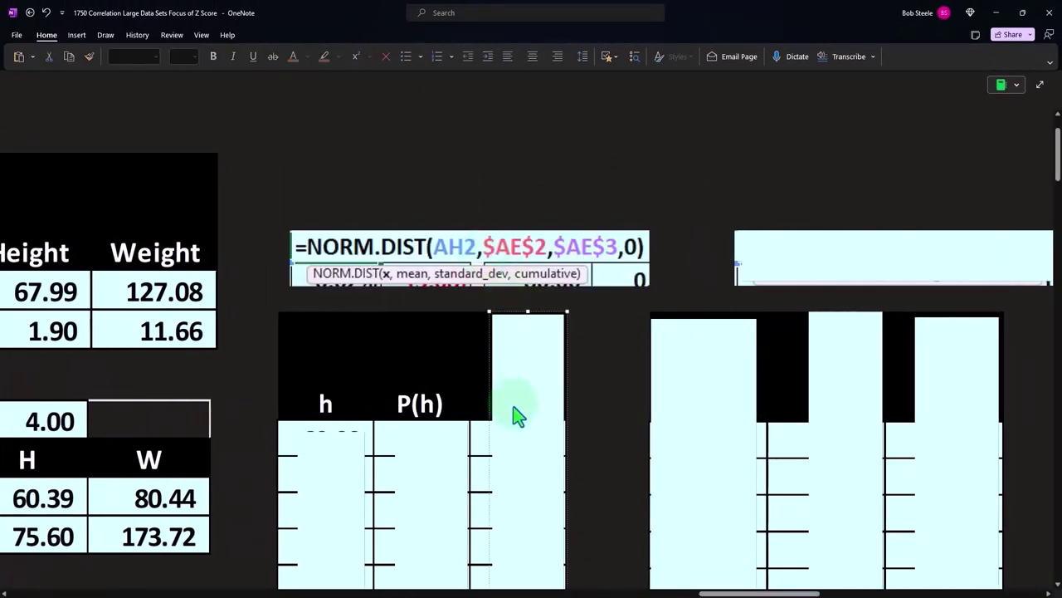
# Uncover the first h and P(h) rows, and delete the covers to reveal both columns completely.
pyautogui.scroll(-3, 365, 420)
pyautogui.click(351, 393)
pyautogui.moveTo(334, 342); pyautogui.dragTo(334, 382)
pyautogui.click(412, 377)
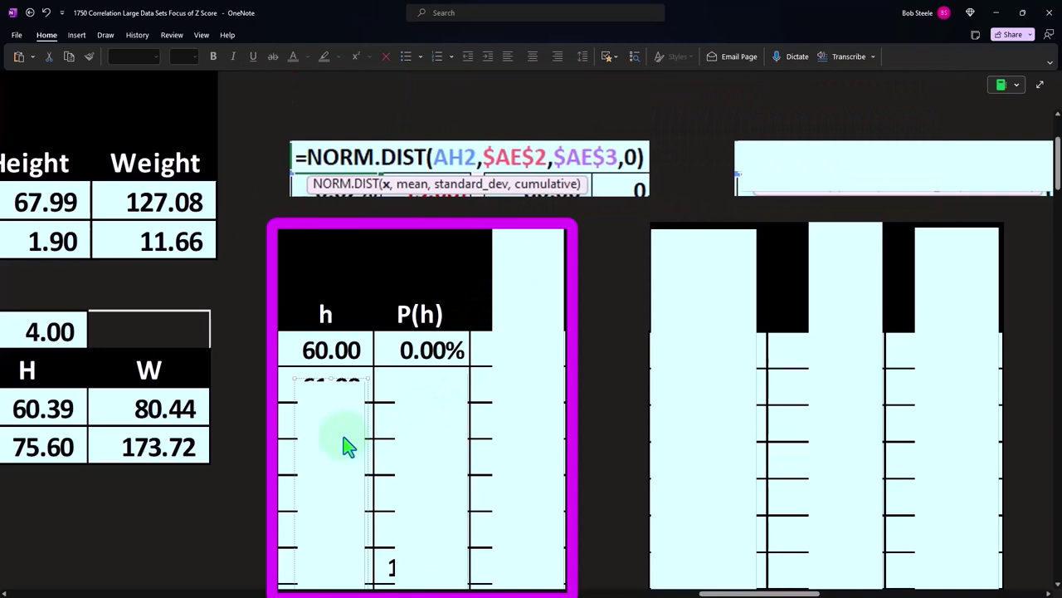
pyautogui.press('Delete')
pyautogui.click(420, 439)
pyautogui.press('Delete')
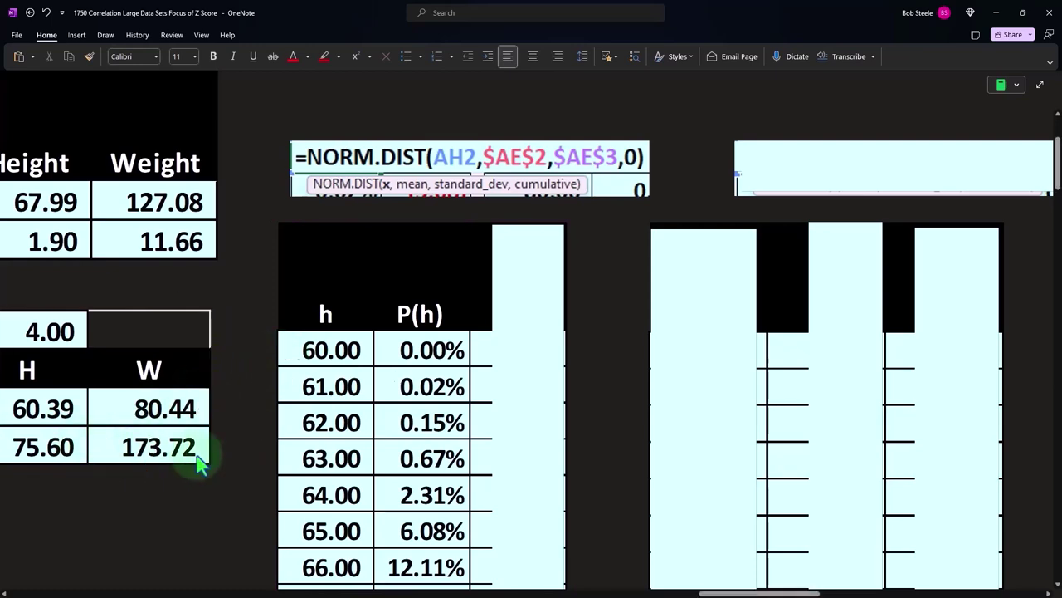
# Review the h column down to 76.00, and slide the third column's cover down to reveal the zh header and first value.
pyautogui.scroll(-5, 278, 473)
pyautogui.scroll(-8, 278, 473)
pyautogui.scroll(5, 277, 474)
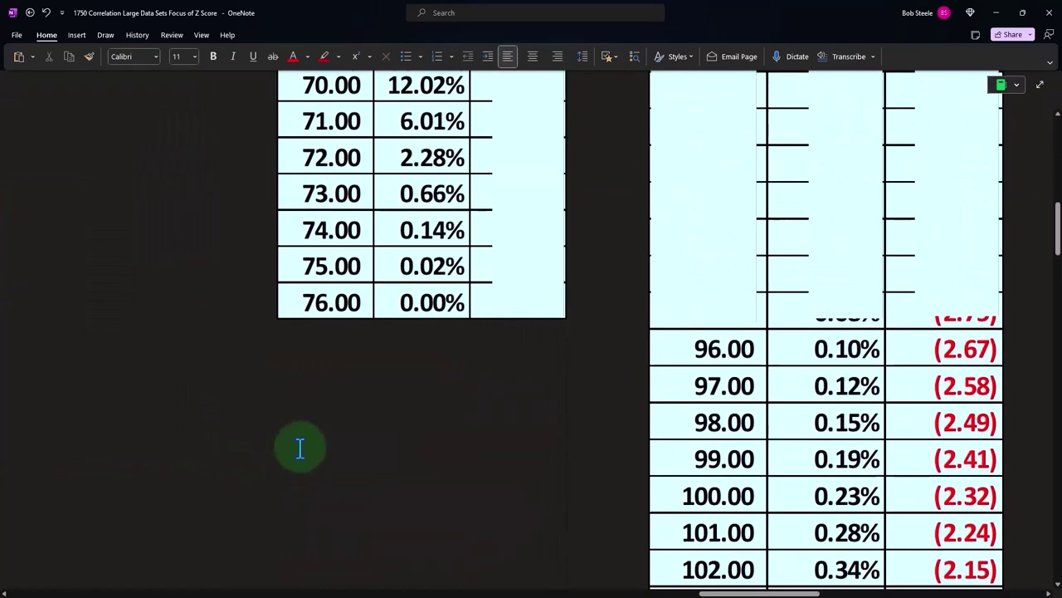
pyautogui.moveTo(253, 325); pyautogui.dragTo(381, 328)
pyautogui.scroll(7, 418, 326)
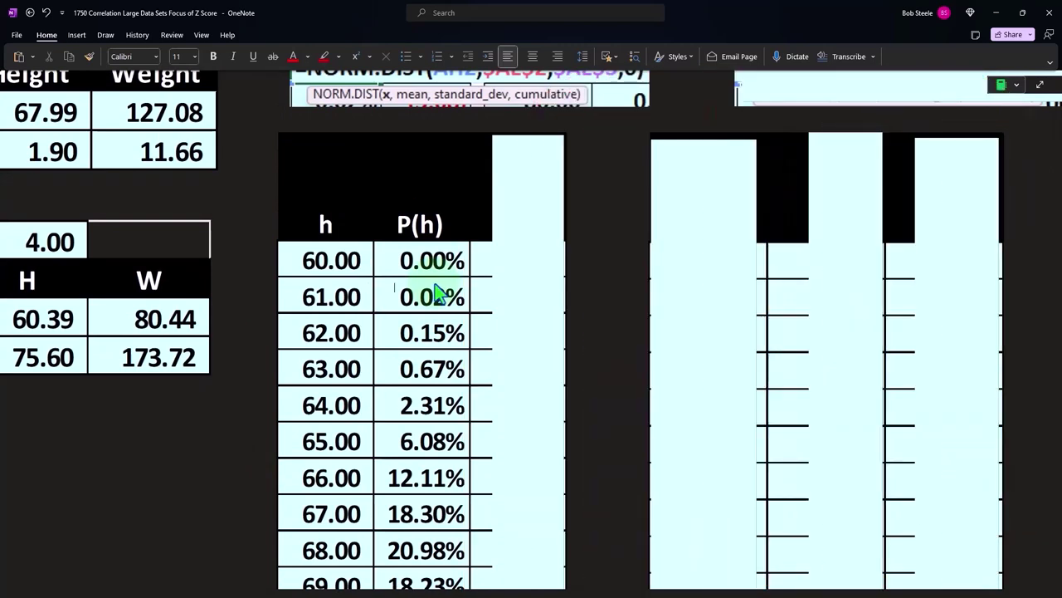
pyautogui.click(521, 148)
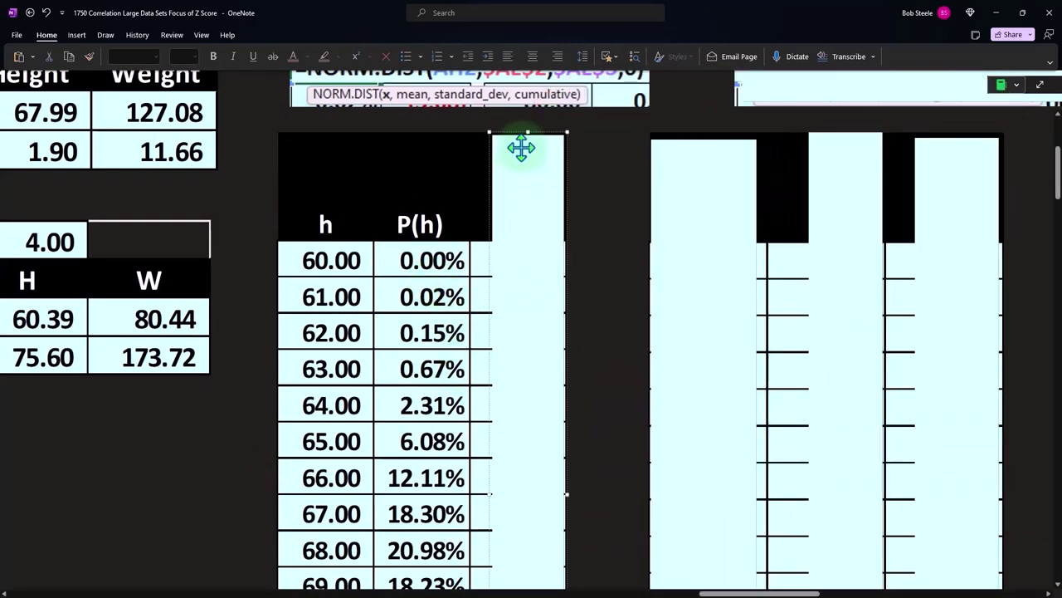
pyautogui.moveTo(521, 148); pyautogui.dragTo(534, 279)
# Show the Mean and SD table alongside the zh column, and bring the calculator back over the page and clear it.
pyautogui.moveTo(738, 593); pyautogui.dragTo(715, 595)
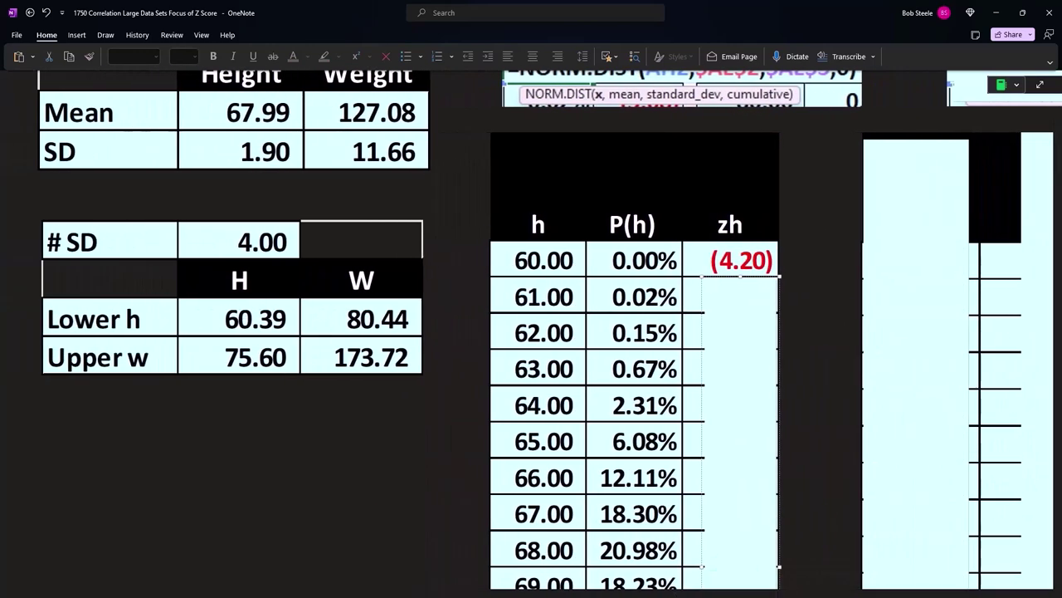
pyautogui.moveTo(1061, 286); pyautogui.dragTo(750, 291)
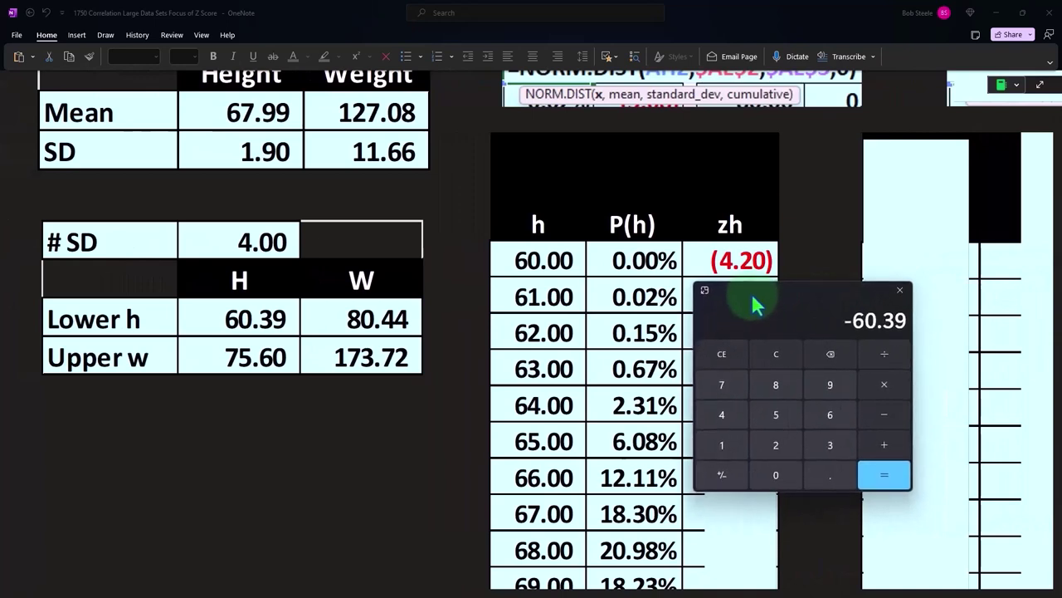
pyautogui.click(776, 355)
pyautogui.click(565, 303)
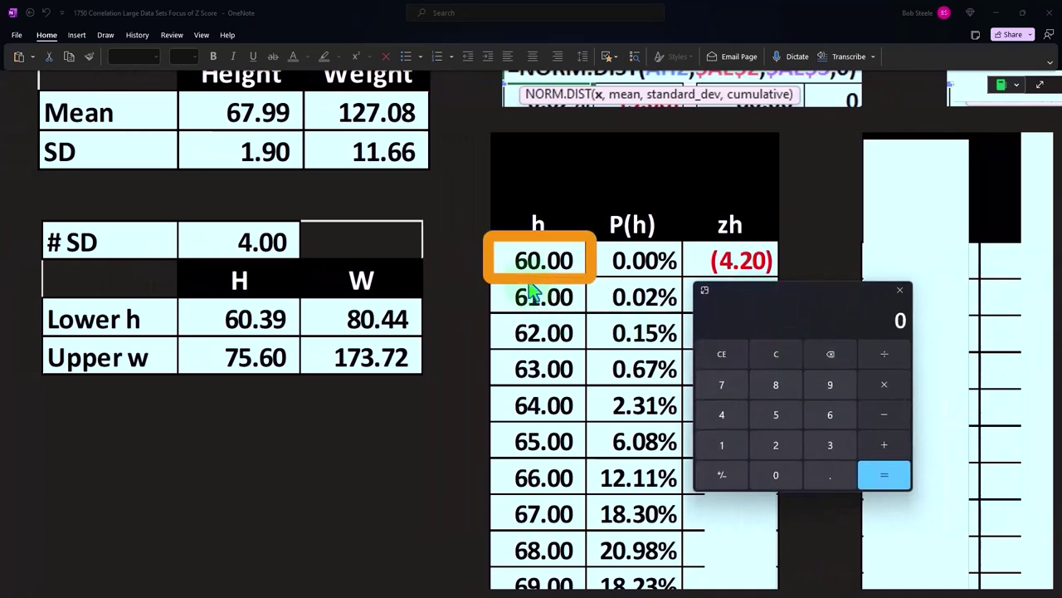
pyautogui.write('60')
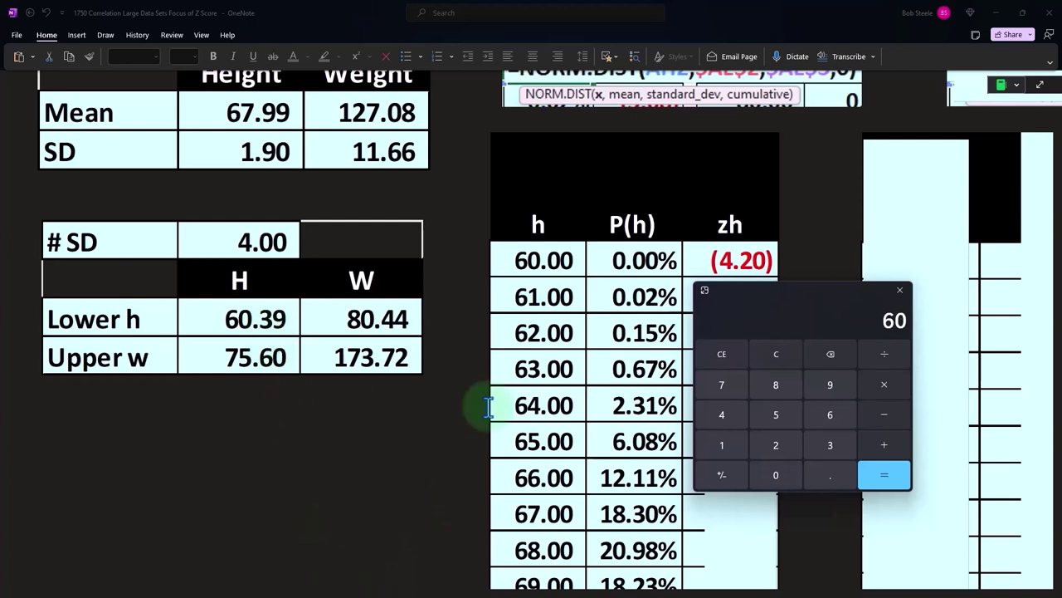
pyautogui.write('60.')
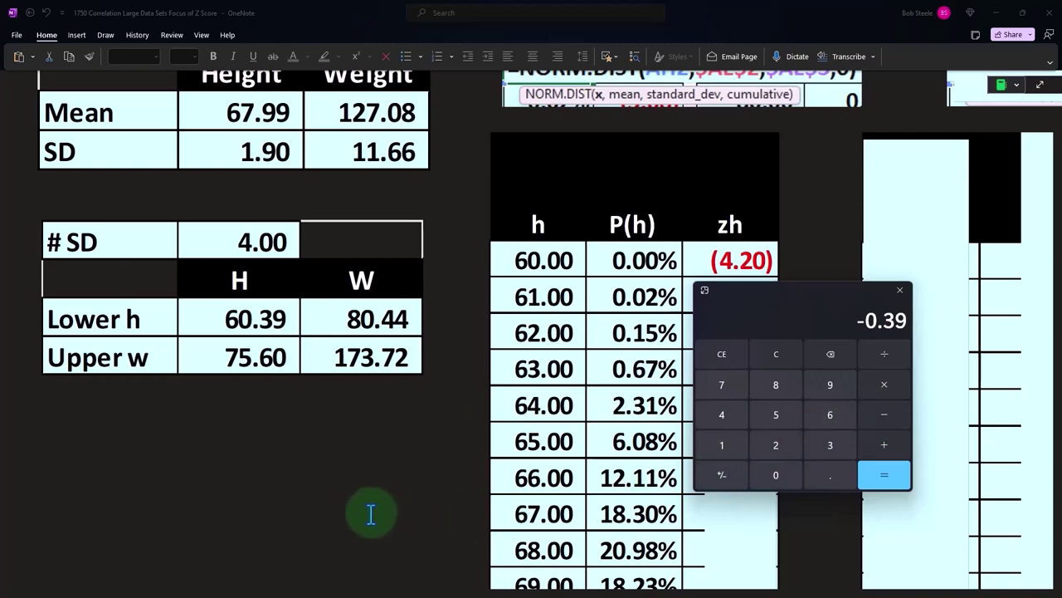
# Check the z-score for height 60 by subtracting the mean 67.99 from 60 and dividing by the SD 1.9.
pyautogui.scroll(2, 371, 514)
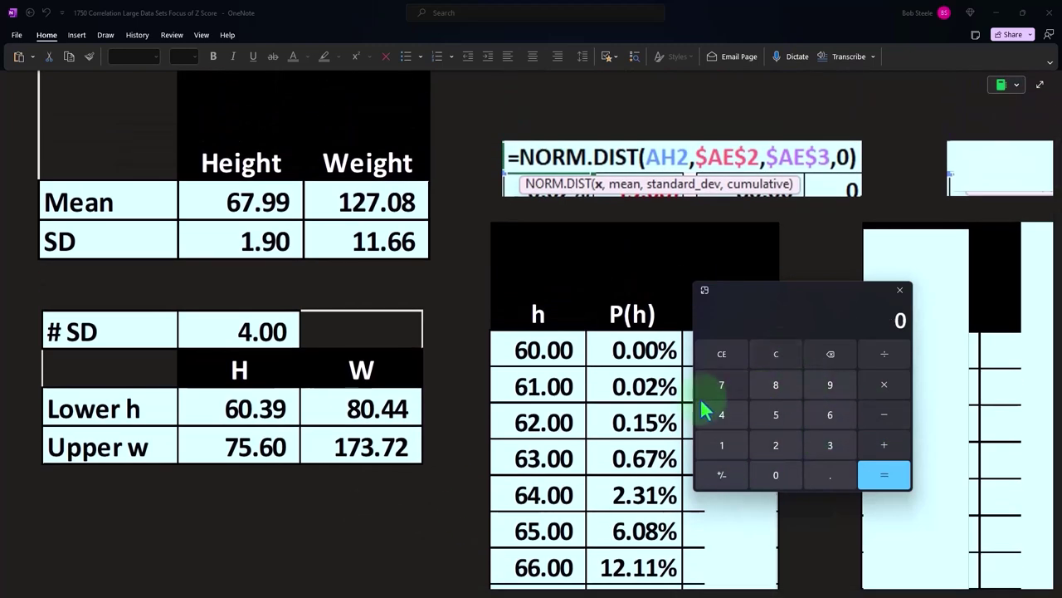
pyautogui.write('60')
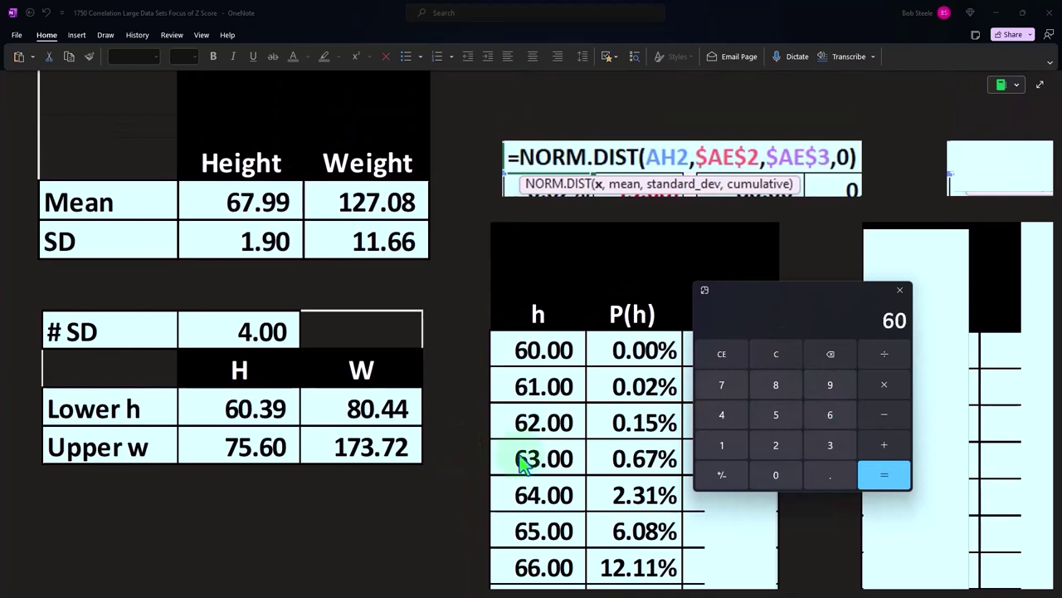
pyautogui.write('-67.')
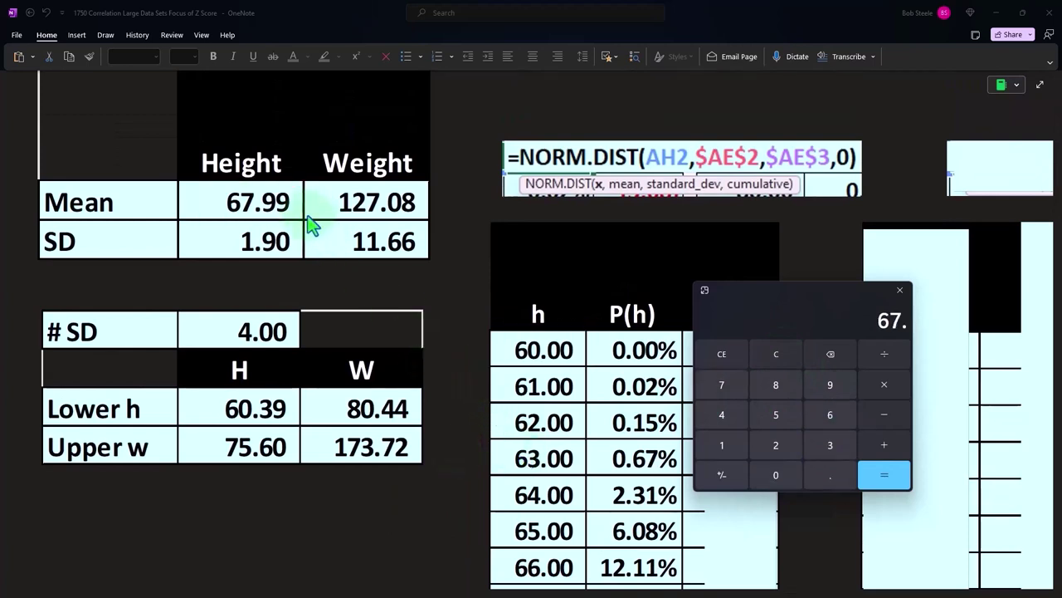
pyautogui.write('99')
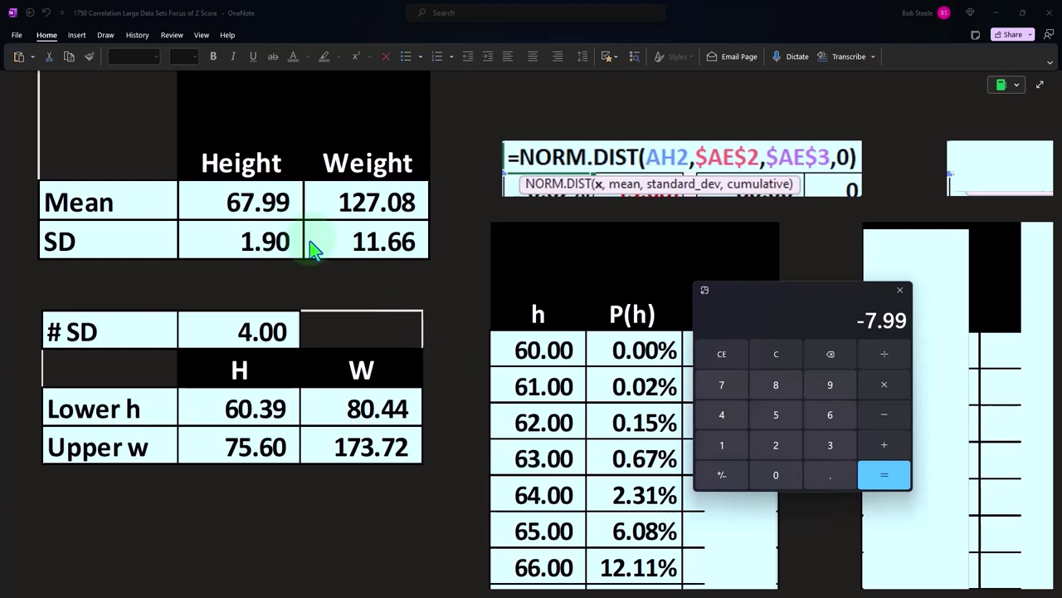
pyautogui.write('/1.9')
pyautogui.press('Return')
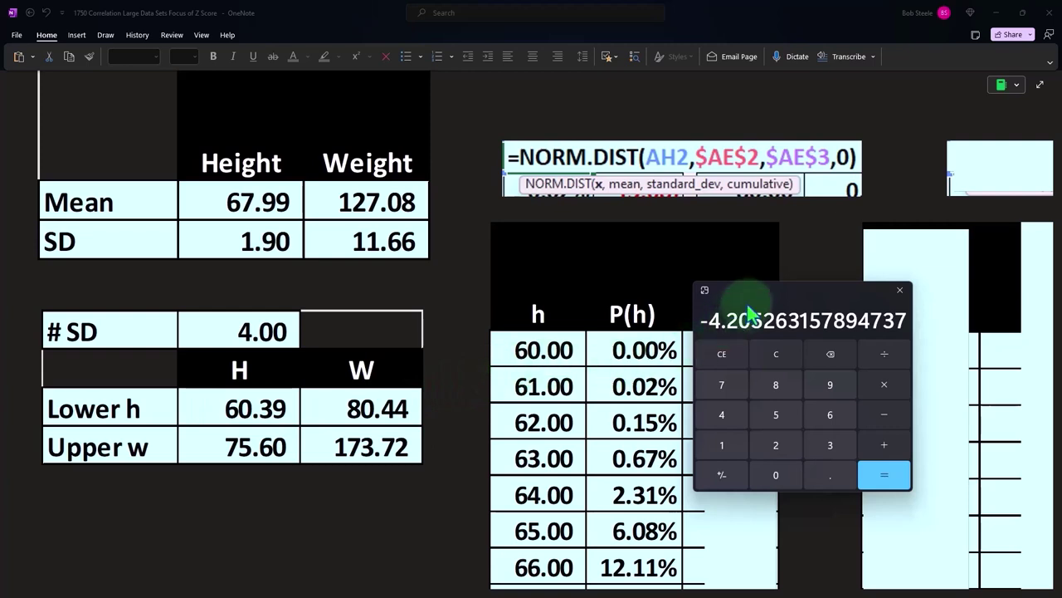
# Move the calculator off the zh column and slide the column's cover down to reveal the z-scores through height 70.00.
pyautogui.moveTo(753, 303); pyautogui.dragTo(880, 292)
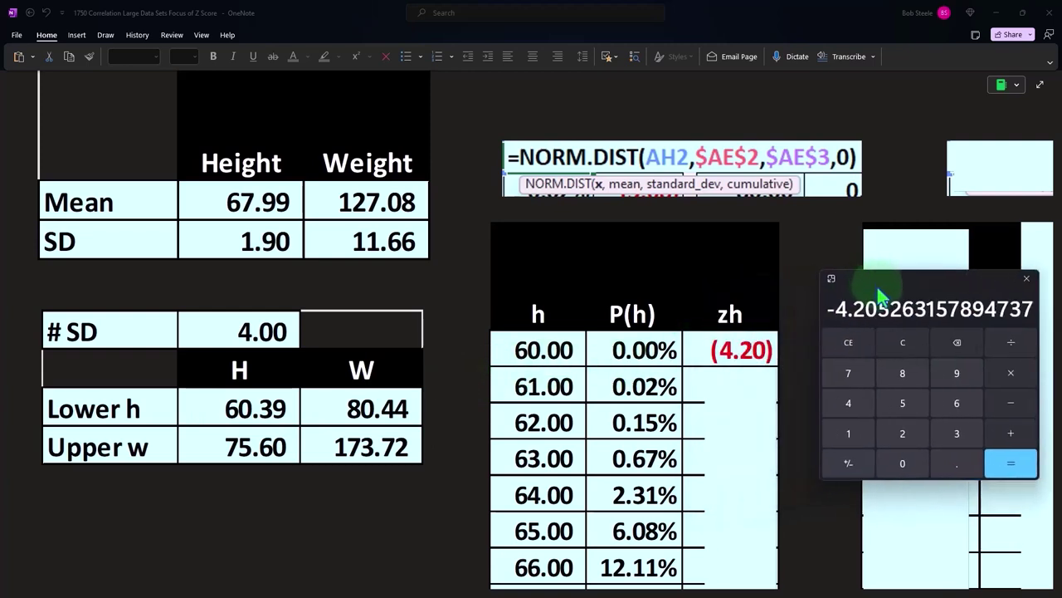
pyautogui.click(742, 428)
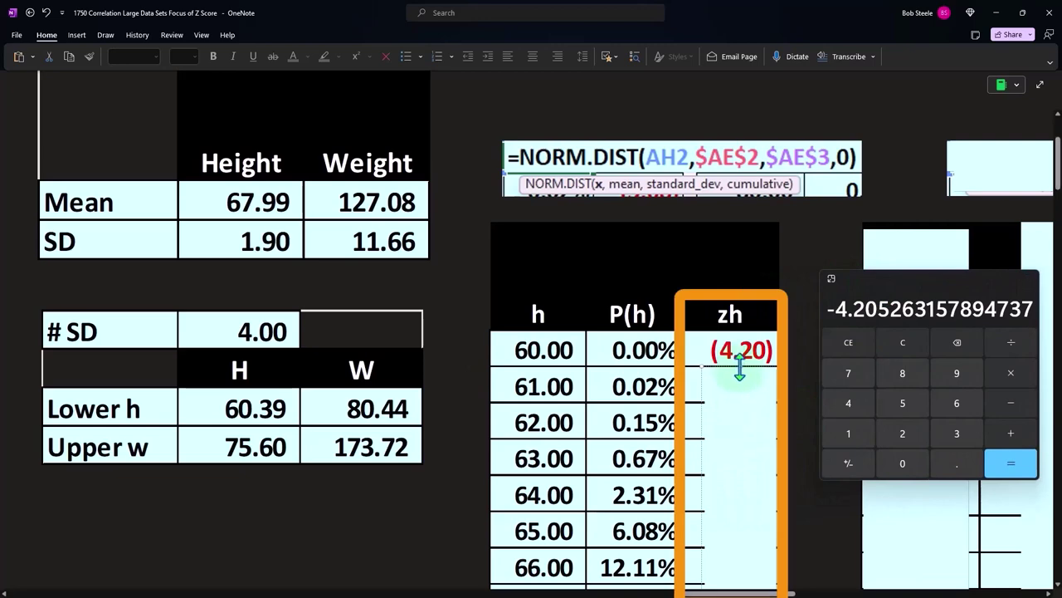
pyautogui.moveTo(741, 364); pyautogui.dragTo(757, 531)
pyautogui.scroll(-3, 757, 531)
pyautogui.moveTo(745, 299); pyautogui.dragTo(742, 463)
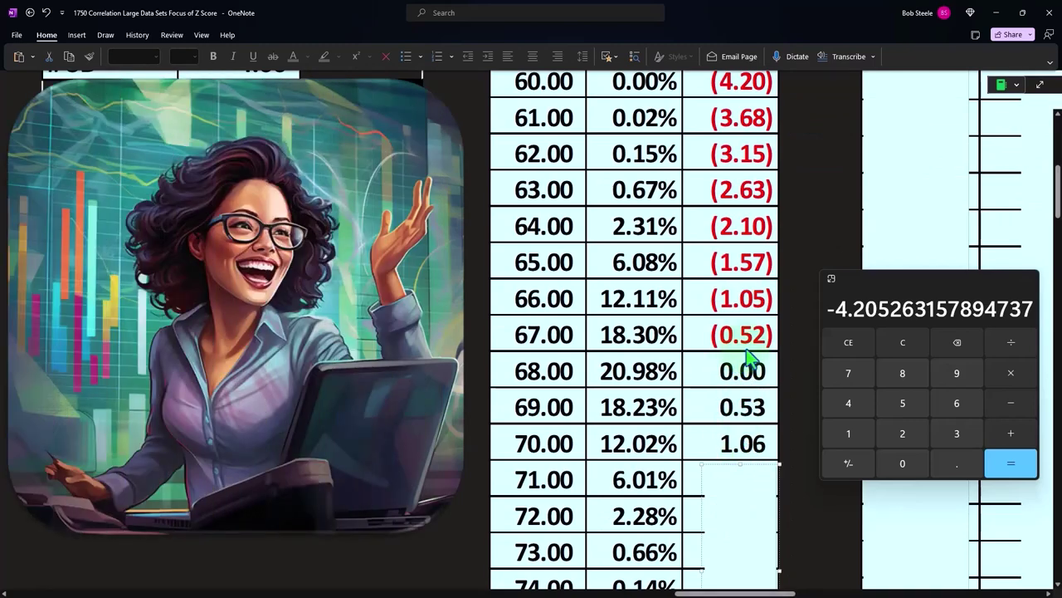
# Compare the z-scores with the height mean and SD, move the calculator aside, and delete the remaining zh cover.
pyautogui.scroll(4, 711, 367)
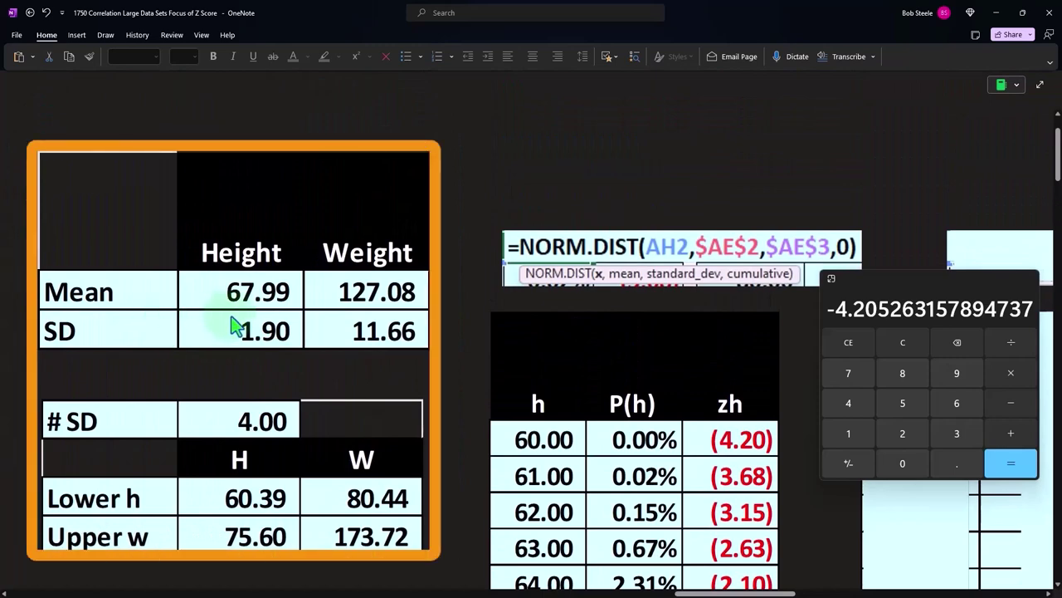
pyautogui.scroll(-5, 236, 326)
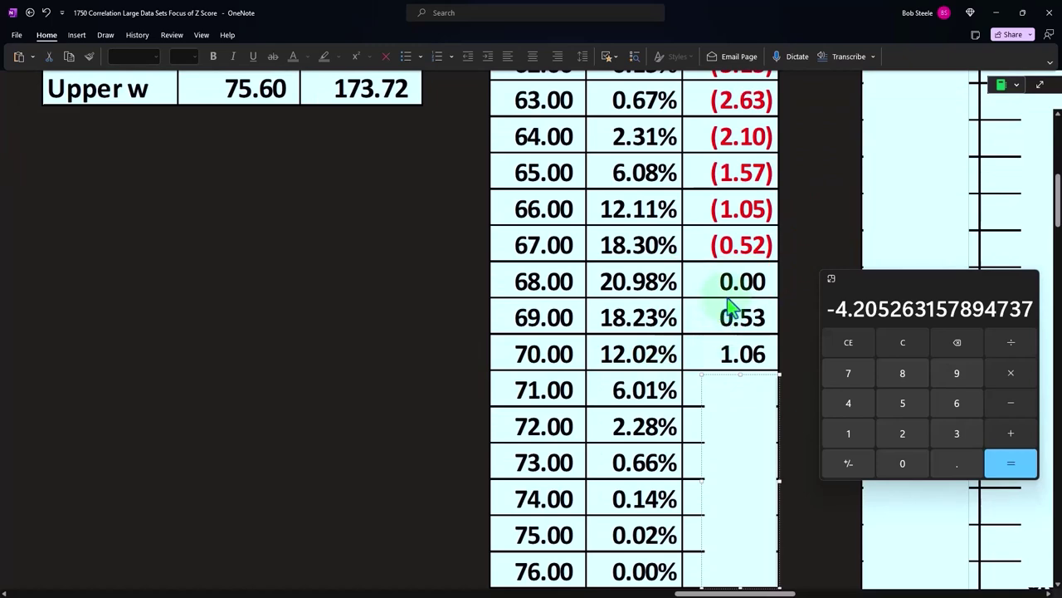
pyautogui.moveTo(898, 290); pyautogui.dragTo(1061, 312)
pyautogui.click(751, 446)
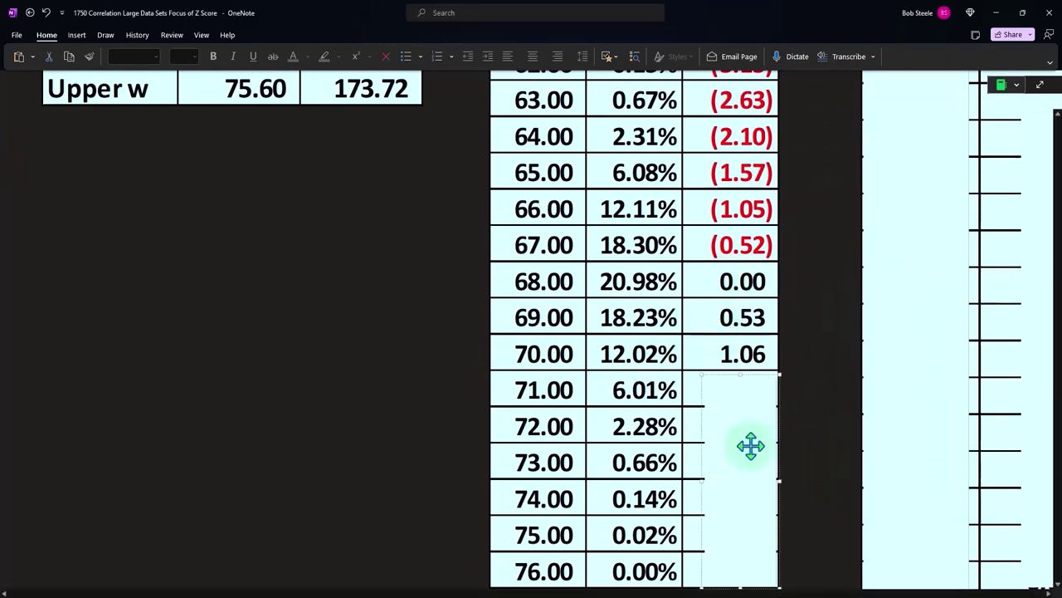
pyautogui.press('Delete')
# Slide down the covers on the weight table's first two columns to reveal only their first-row values.
pyautogui.scroll(5, 796, 453)
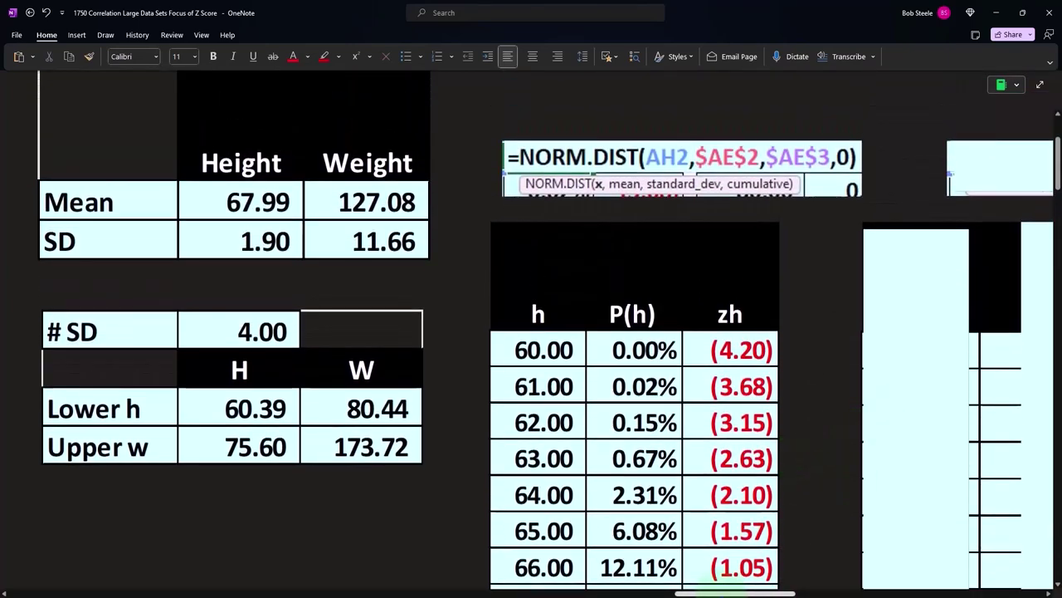
pyautogui.moveTo(722, 593); pyautogui.dragTo(773, 592)
pyautogui.click(467, 281)
pyautogui.moveTo(452, 229); pyautogui.dragTo(459, 366)
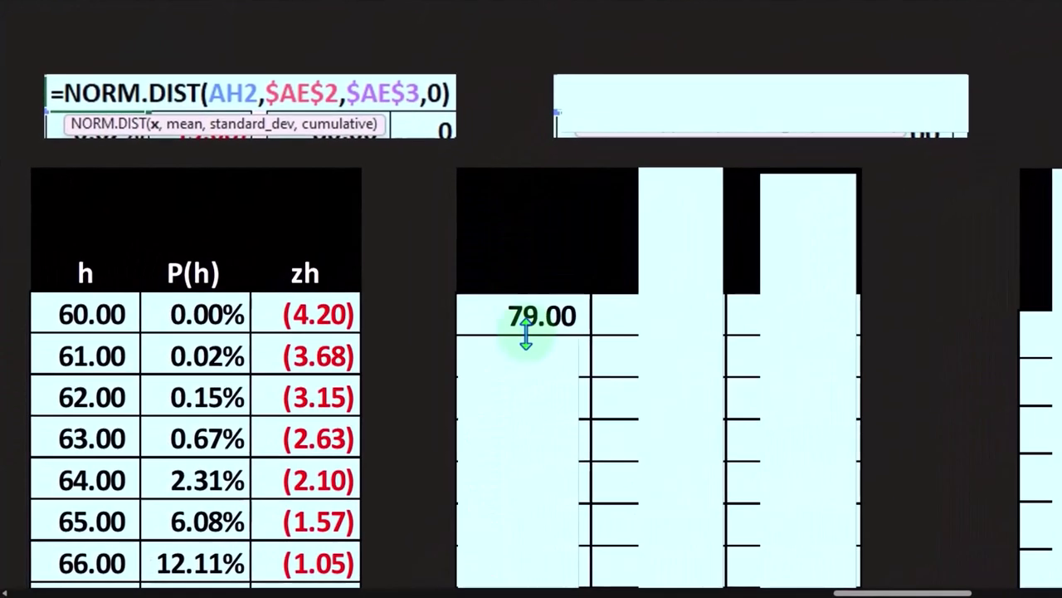
pyautogui.click(670, 170)
pyautogui.press('Delete')
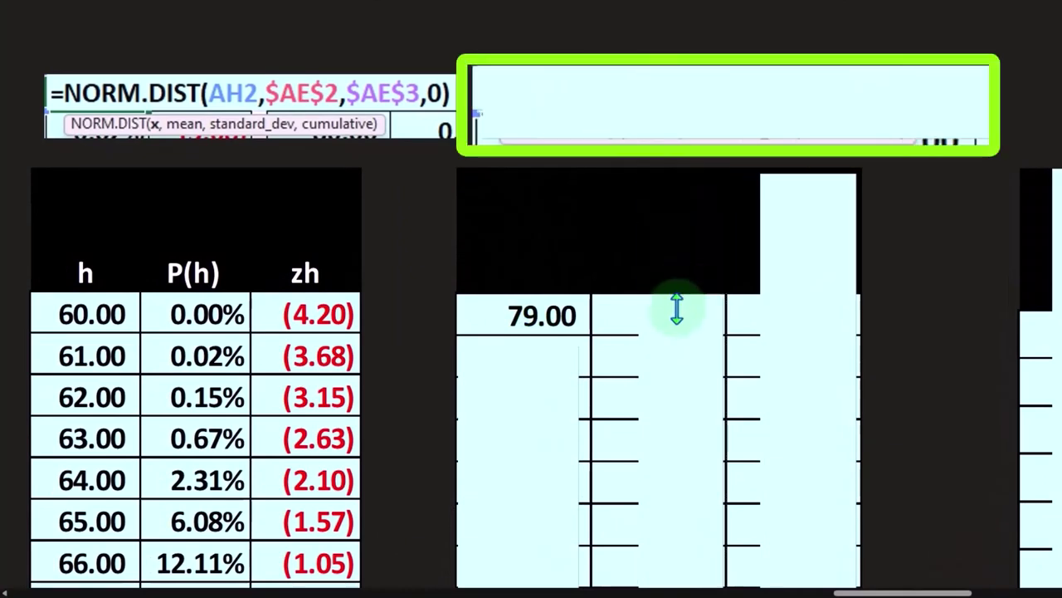
pyautogui.moveTo(677, 308); pyautogui.dragTo(679, 346)
# Delete the cover over the weight table's NORM.DIST formula and compare its arguments with the weight mean and SD.
pyautogui.click(598, 116)
pyautogui.press('Delete')
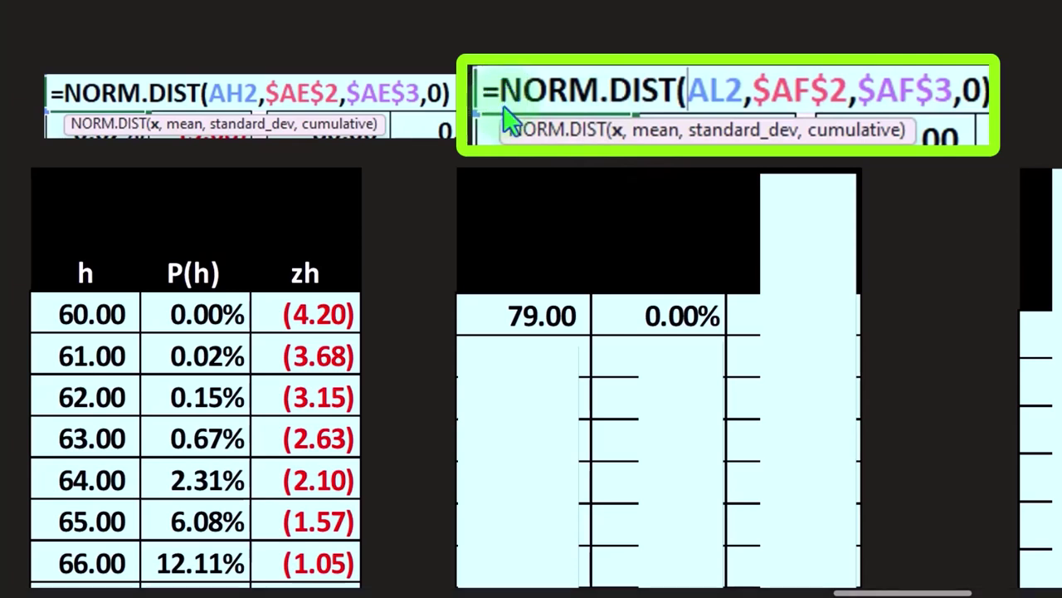
pyautogui.click(678, 313)
pyautogui.click(531, 305)
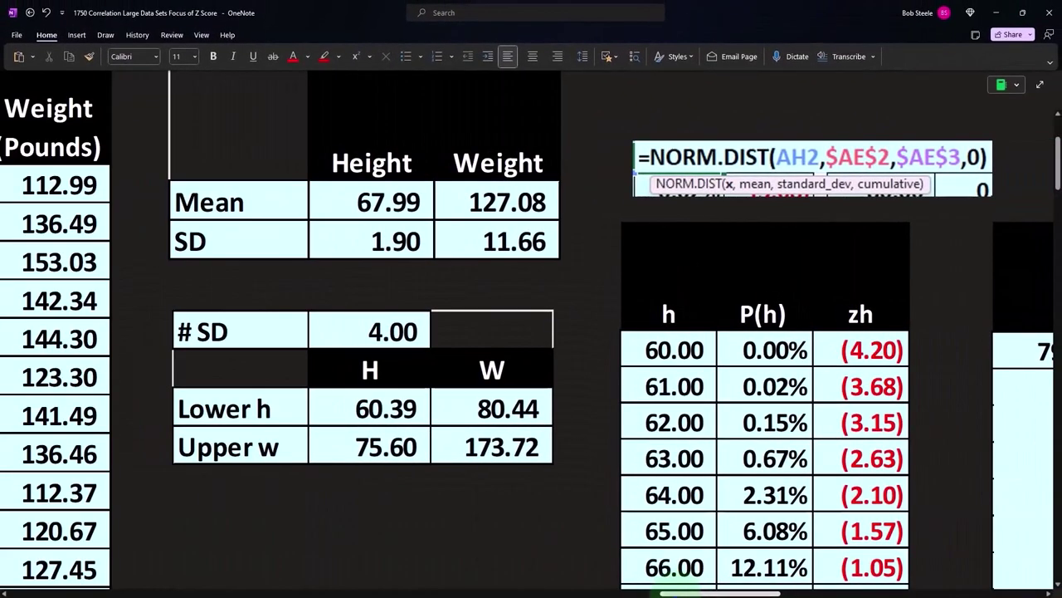
pyautogui.click(492, 184)
pyautogui.moveTo(691, 593); pyautogui.dragTo(757, 595)
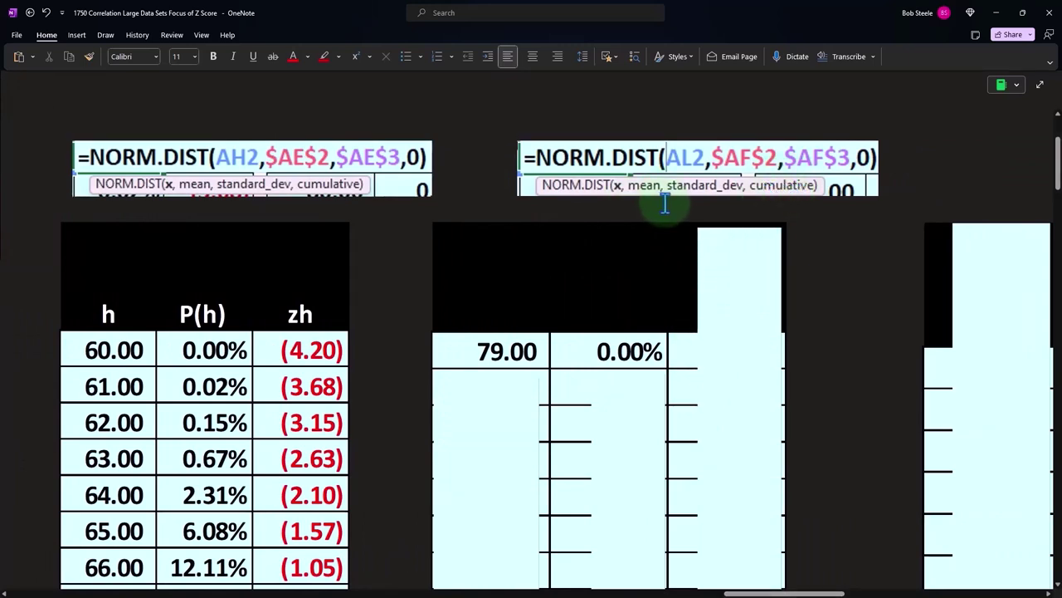
pyautogui.moveTo(730, 596); pyautogui.dragTo(664, 595)
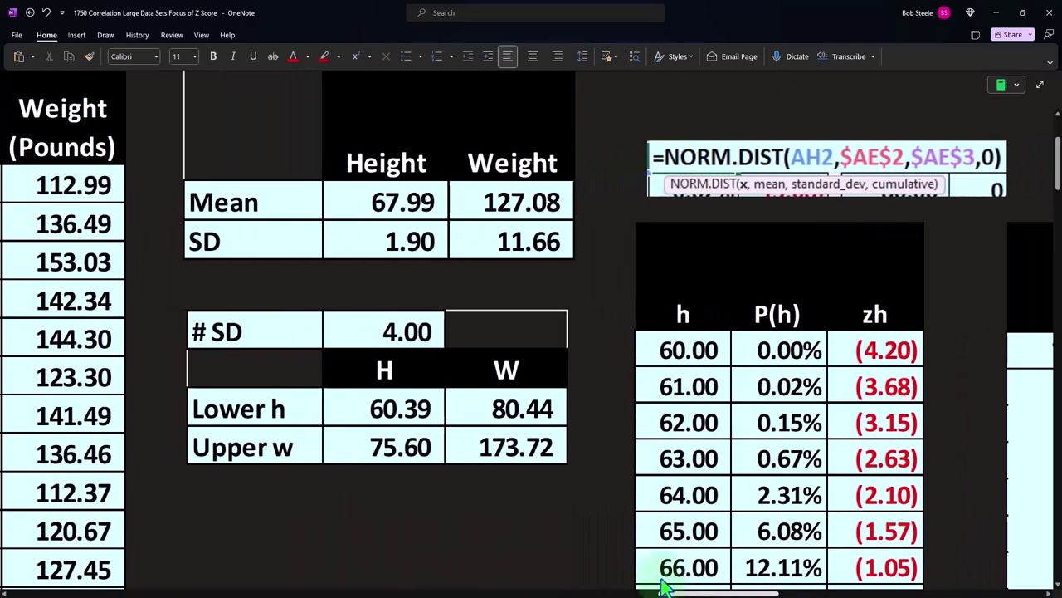
pyautogui.hscroll(10, 531, 254)
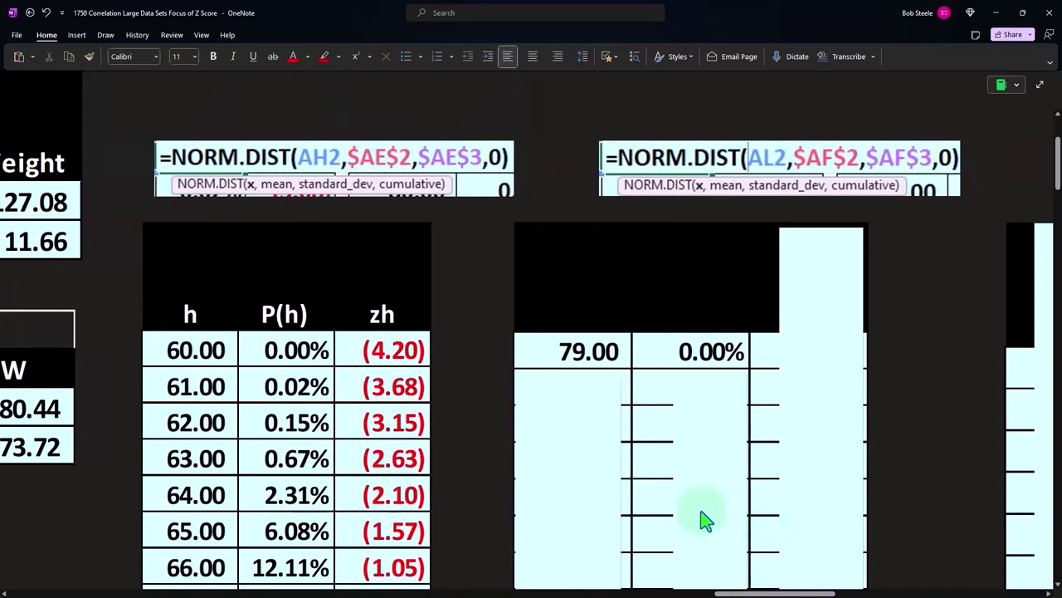
# Slide the third cover down to reveal the zw header and first value, and delete the covers on the first two weight columns.
pyautogui.click(821, 238)
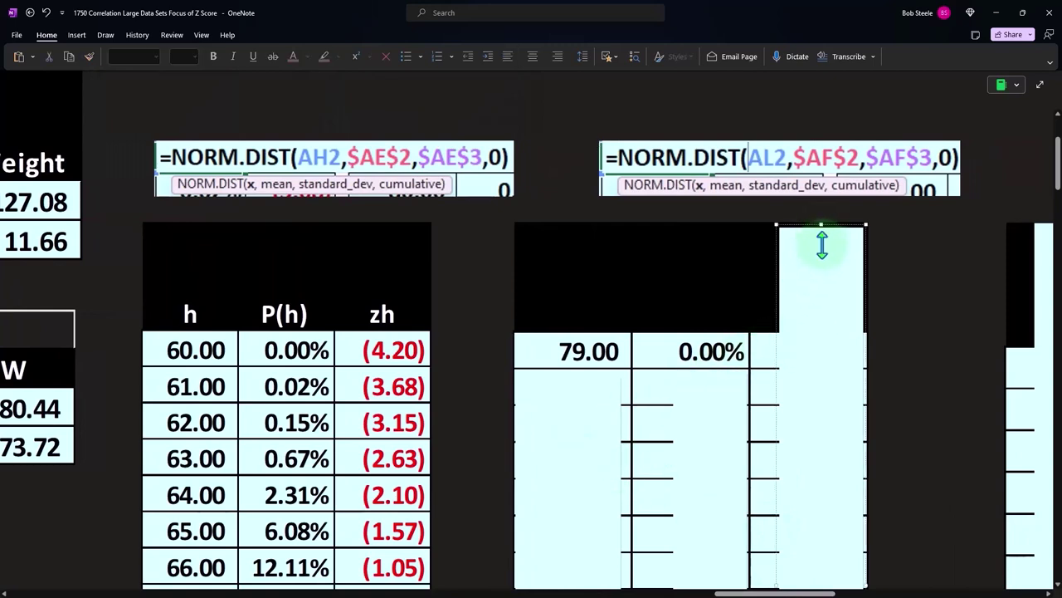
pyautogui.moveTo(822, 243); pyautogui.dragTo(820, 362)
pyautogui.click(567, 431)
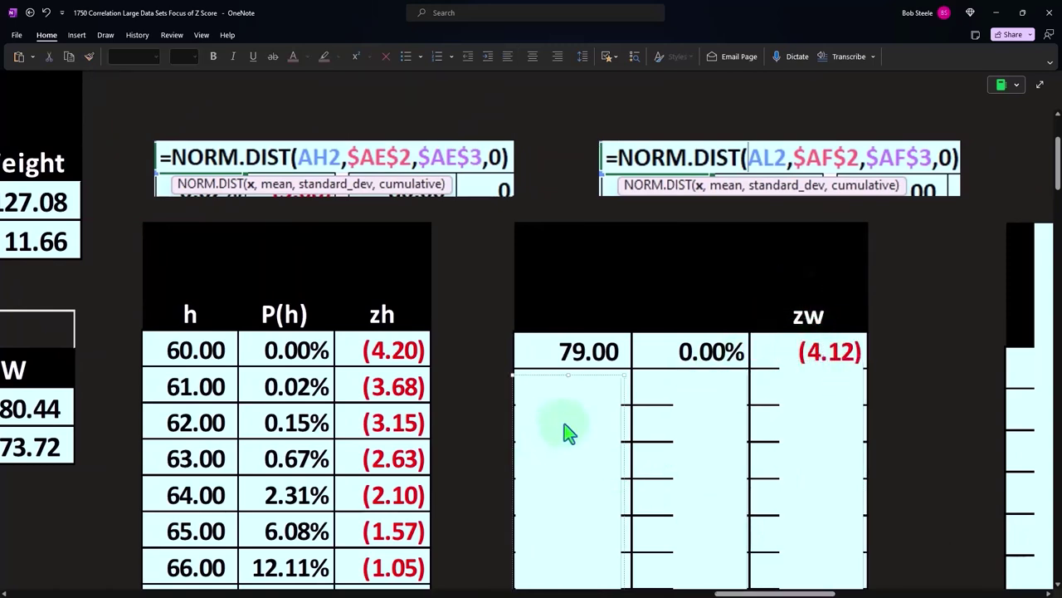
pyautogui.press('Delete')
pyautogui.click(703, 427)
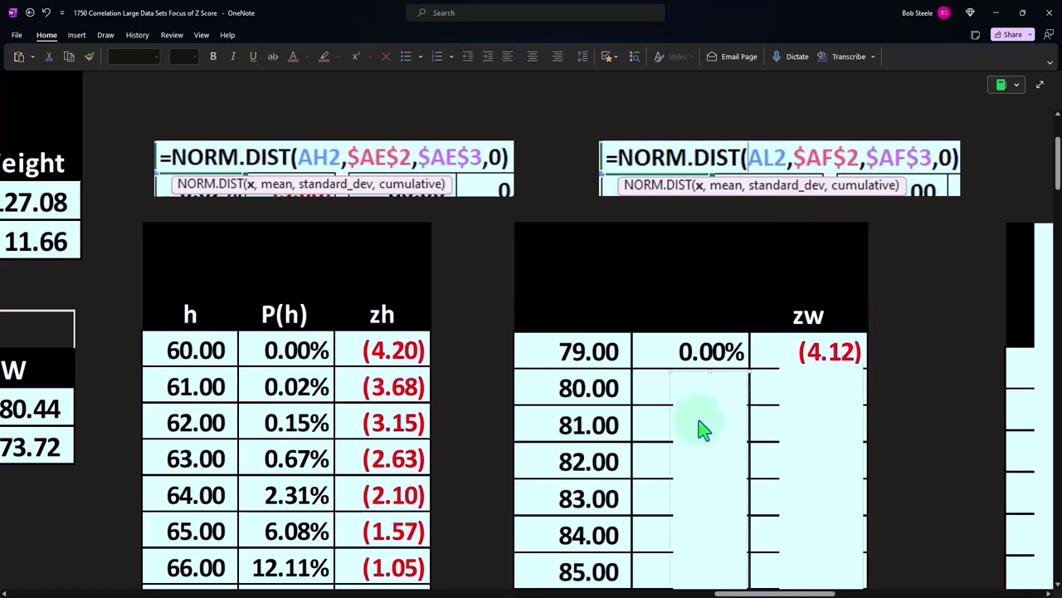
pyautogui.press('Delete')
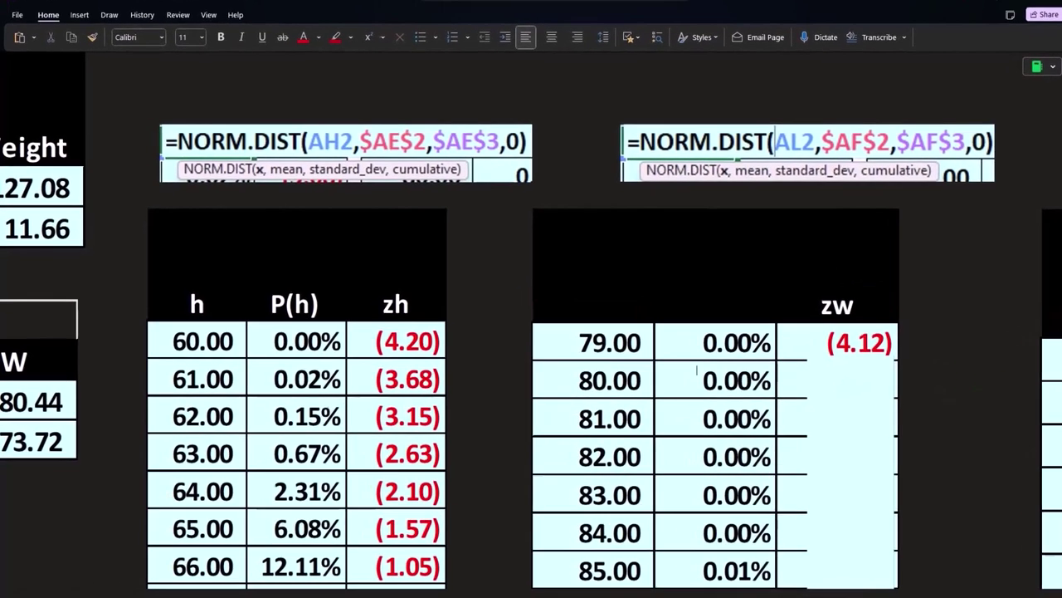
# Bring the calculator over the weight table beside the first zw value and clear it.
pyautogui.moveTo(1059, 332); pyautogui.dragTo(787, 376)
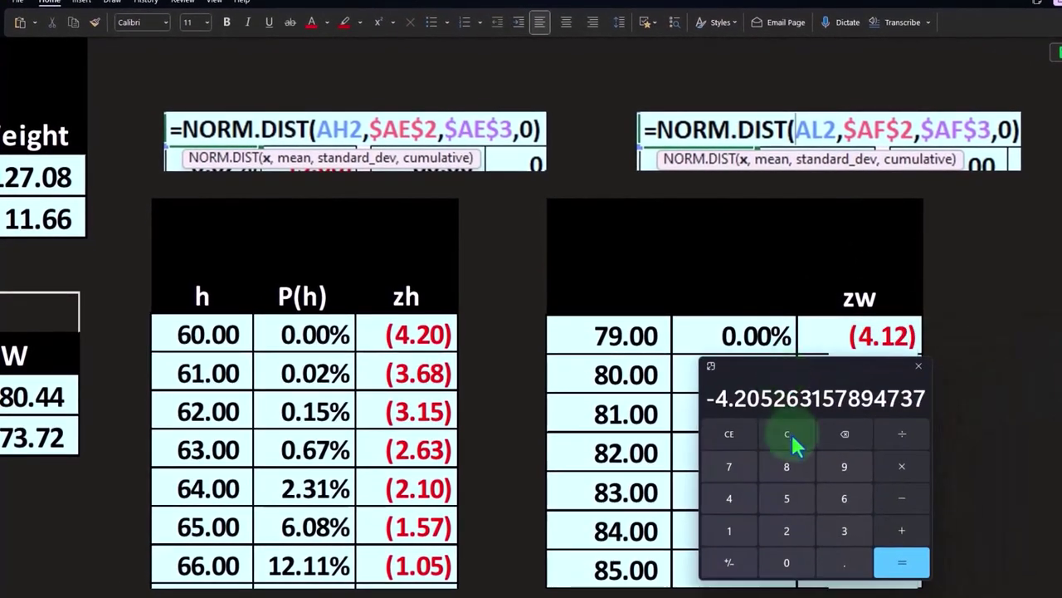
pyautogui.click(788, 439)
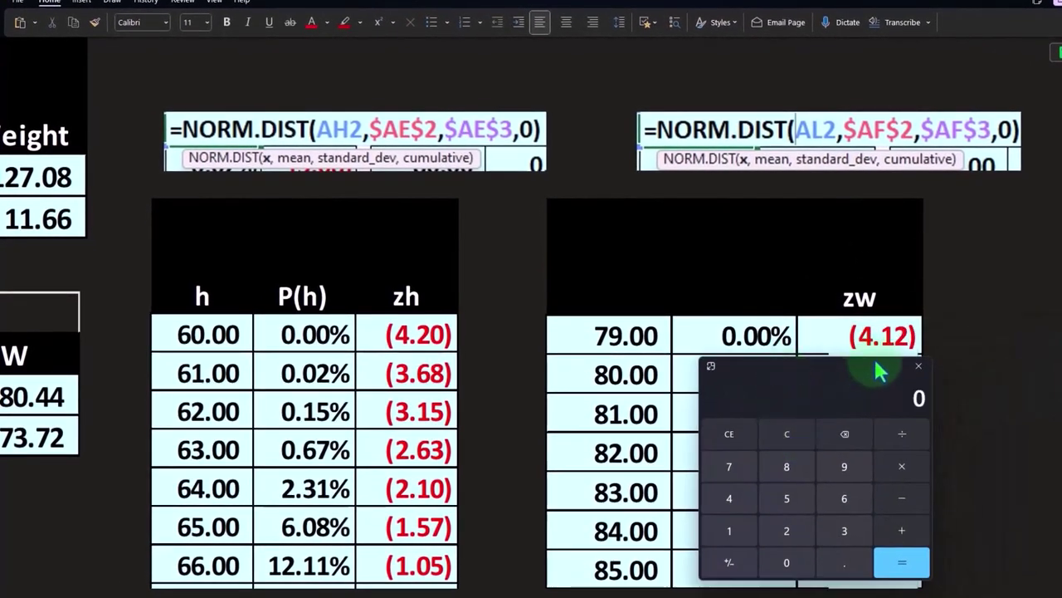